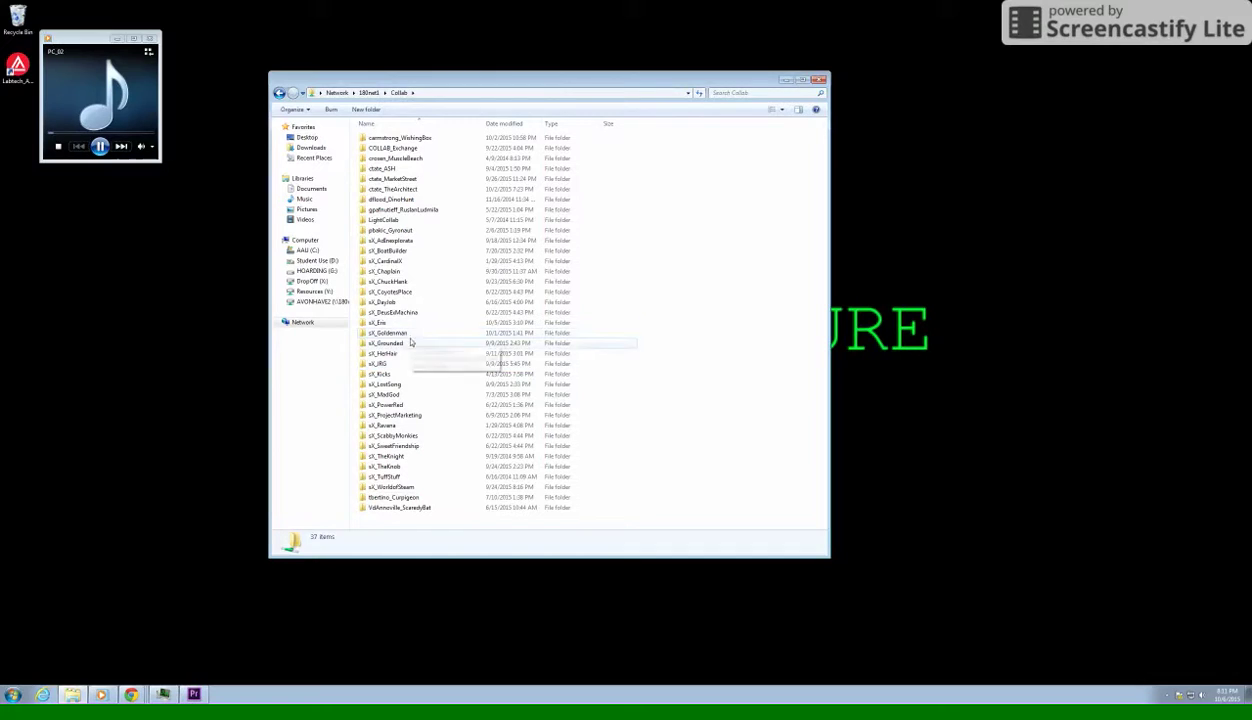
# - Open the sX_Goldenman project folder and select its five subfolders, from assets to sequences
pyautogui.doubleClick(399, 335)
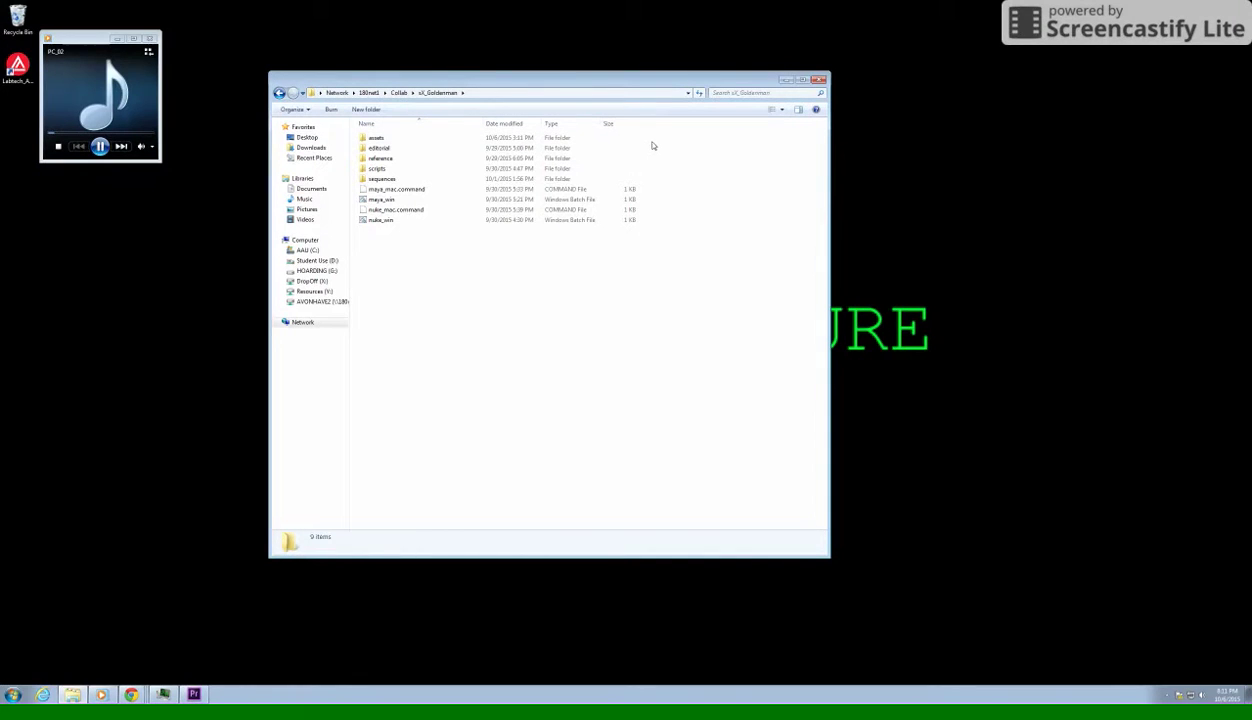
pyautogui.moveTo(653, 144)
pyautogui.mouseDown()
pyautogui.moveTo(602, 152)
pyautogui.moveTo(600, 170)
pyautogui.moveTo(671, 140)
pyautogui.mouseUp()
pyautogui.moveTo(664, 139); pyautogui.dragTo(586, 179)
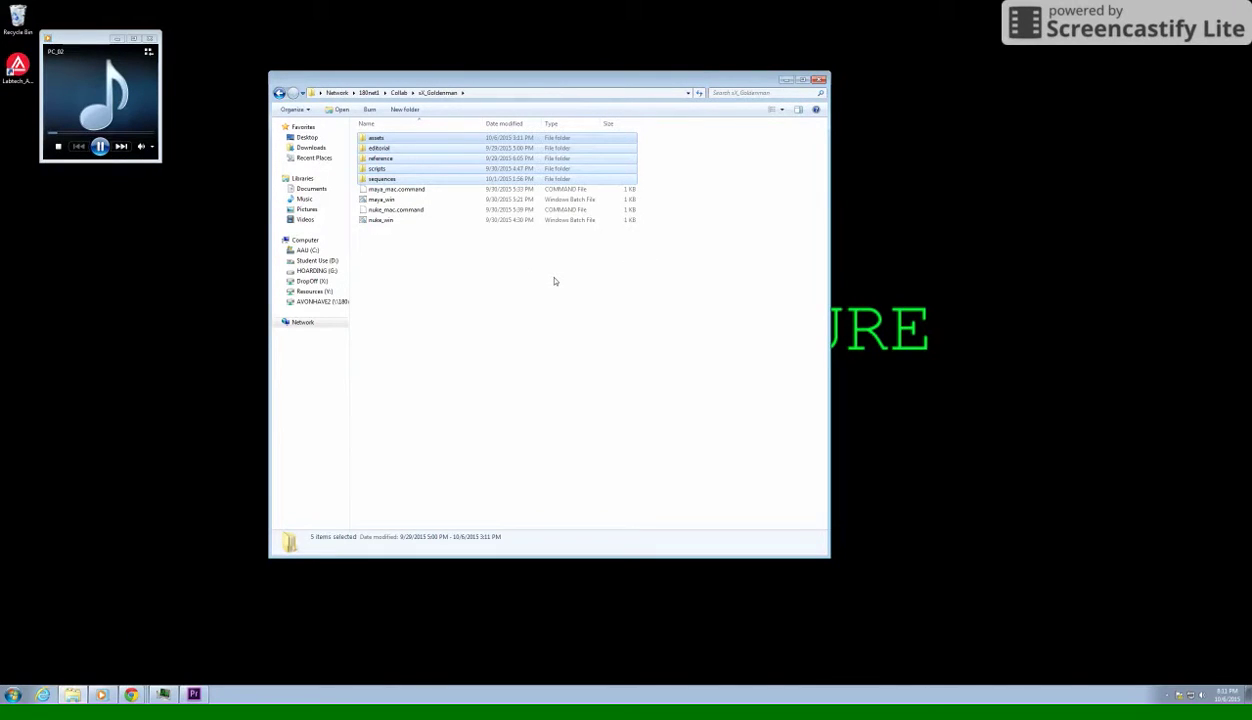
# - Create a folder named stuff in sX_Goldenman and move it into the sequences folder
pyautogui.rightClick(455, 273)
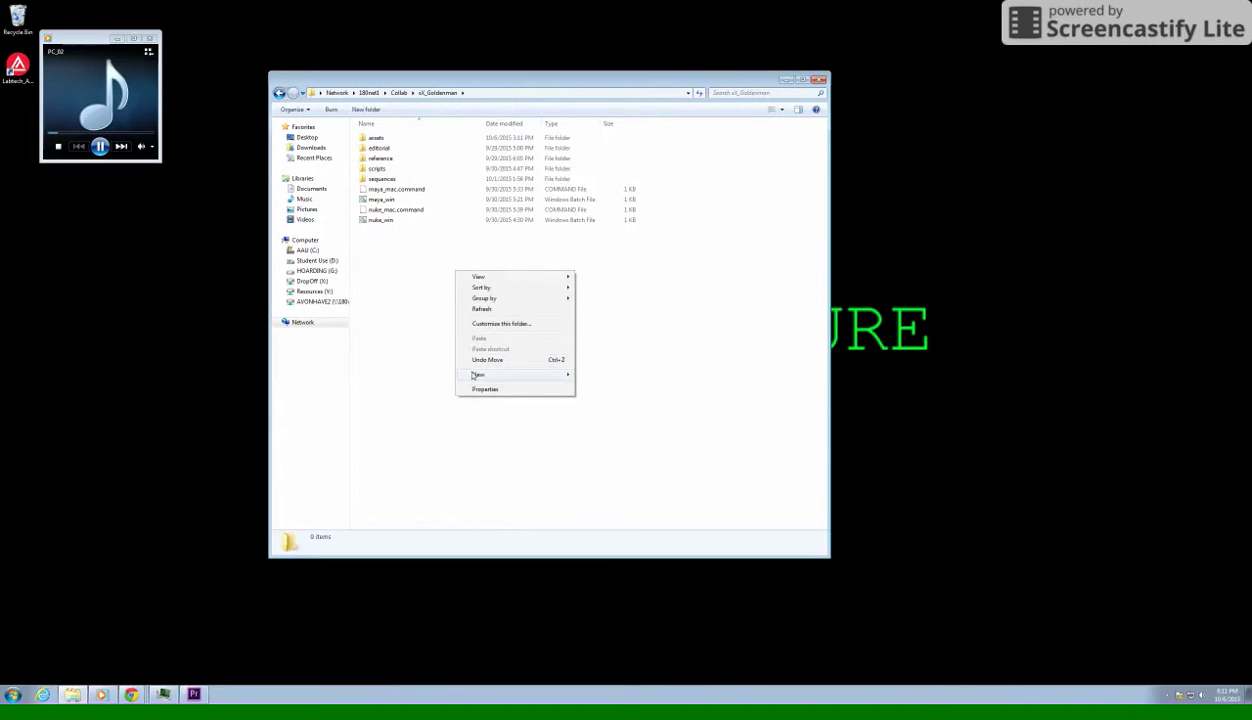
pyautogui.moveTo(474, 375)
pyautogui.click(601, 364)
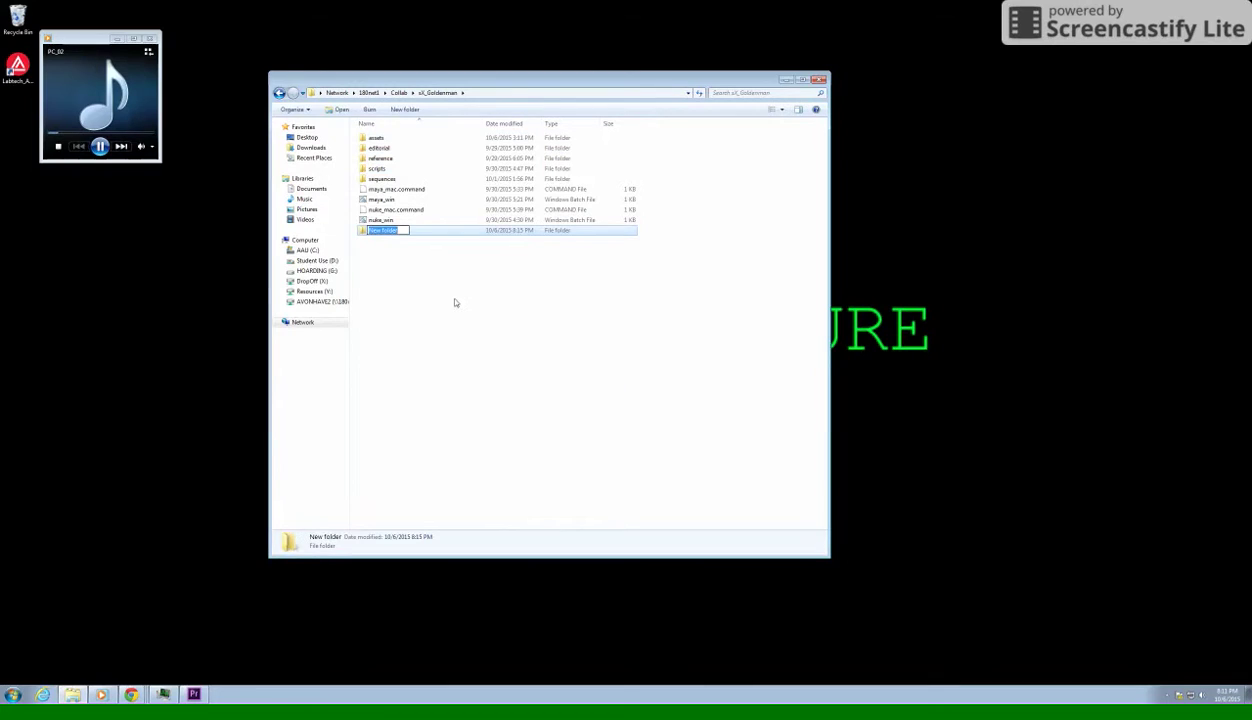
pyautogui.write('stuff')
pyautogui.press('Return')
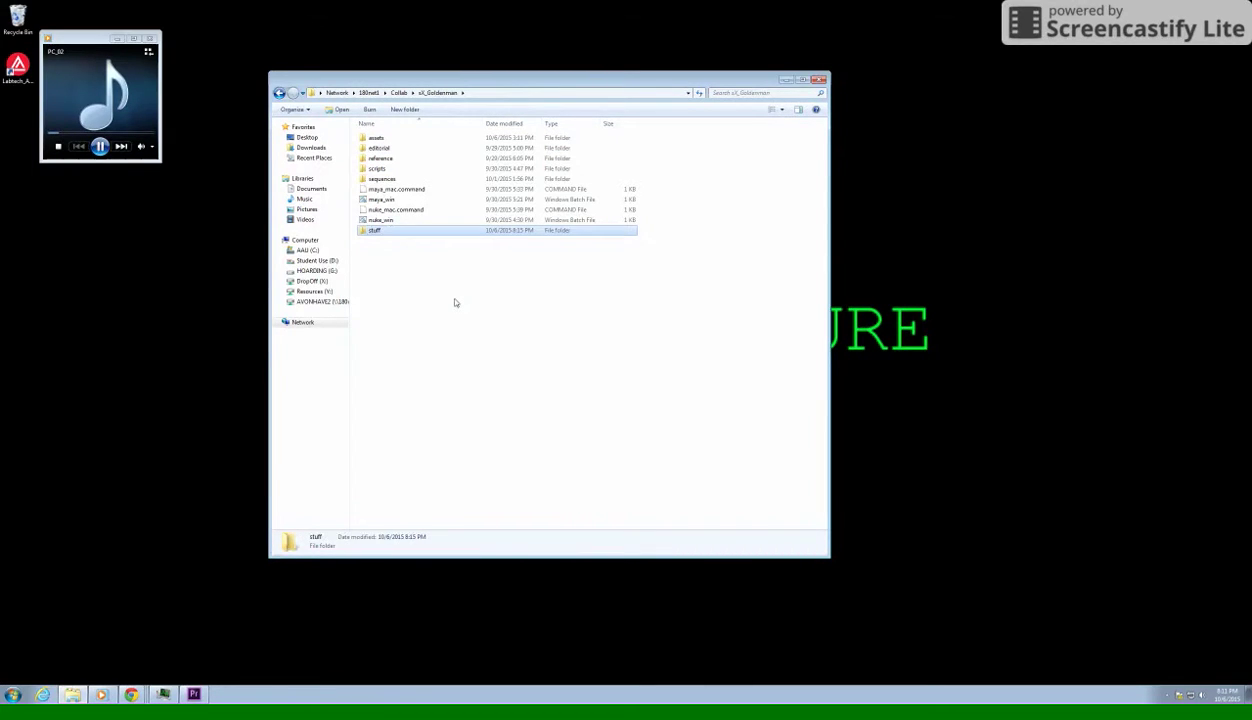
pyautogui.moveTo(409, 236); pyautogui.dragTo(406, 182)
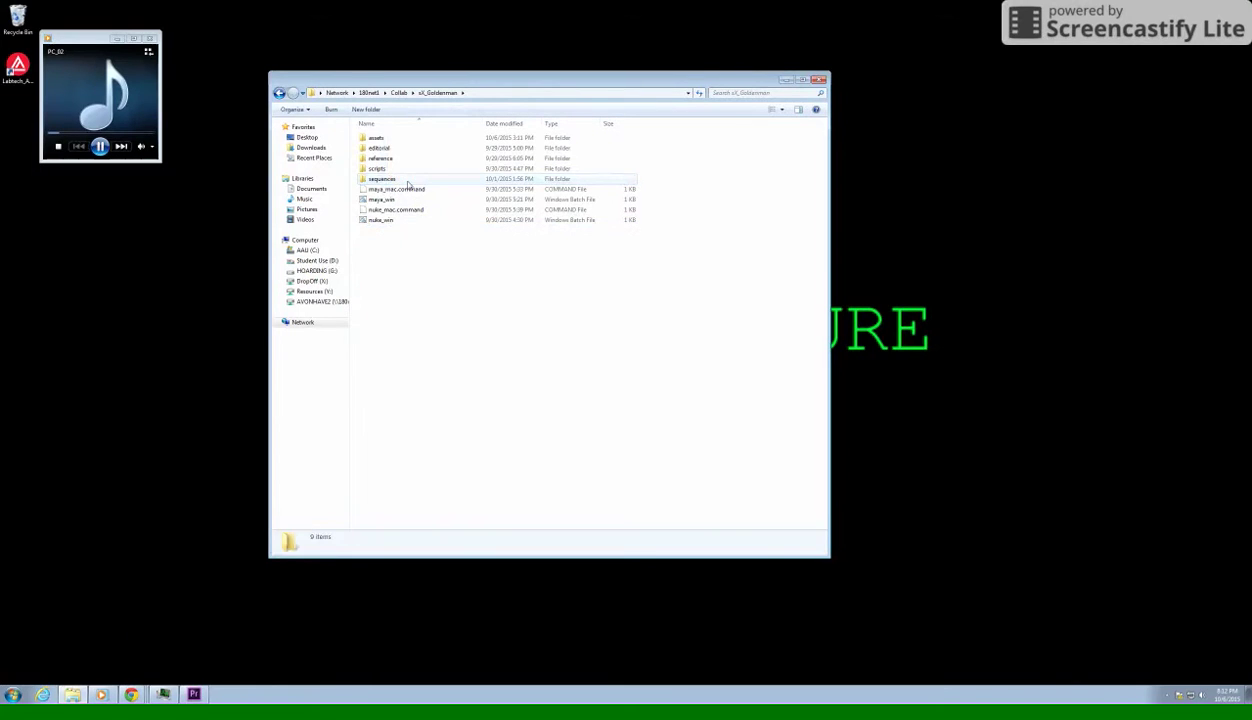
# - Permanently delete the stuff folder from sequences and return to the sX_Goldenman folder
pyautogui.doubleClick(405, 180)
pyautogui.rightClick(386, 148)
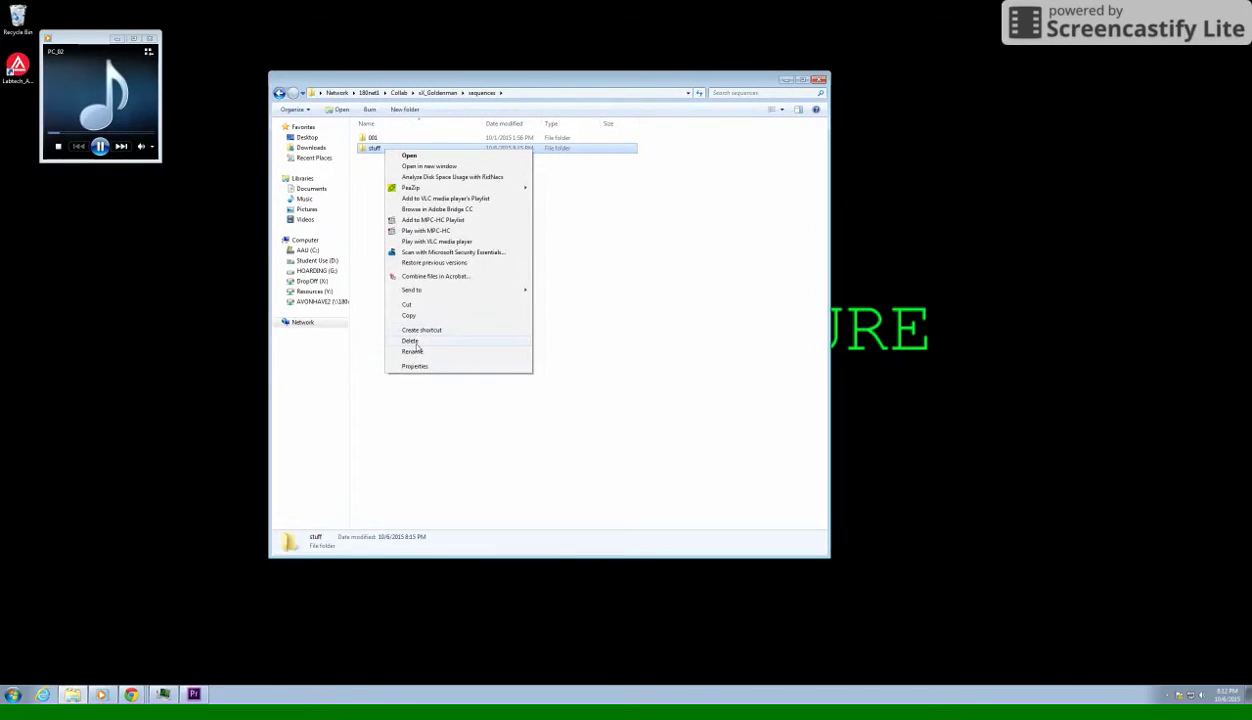
pyautogui.click(414, 341)
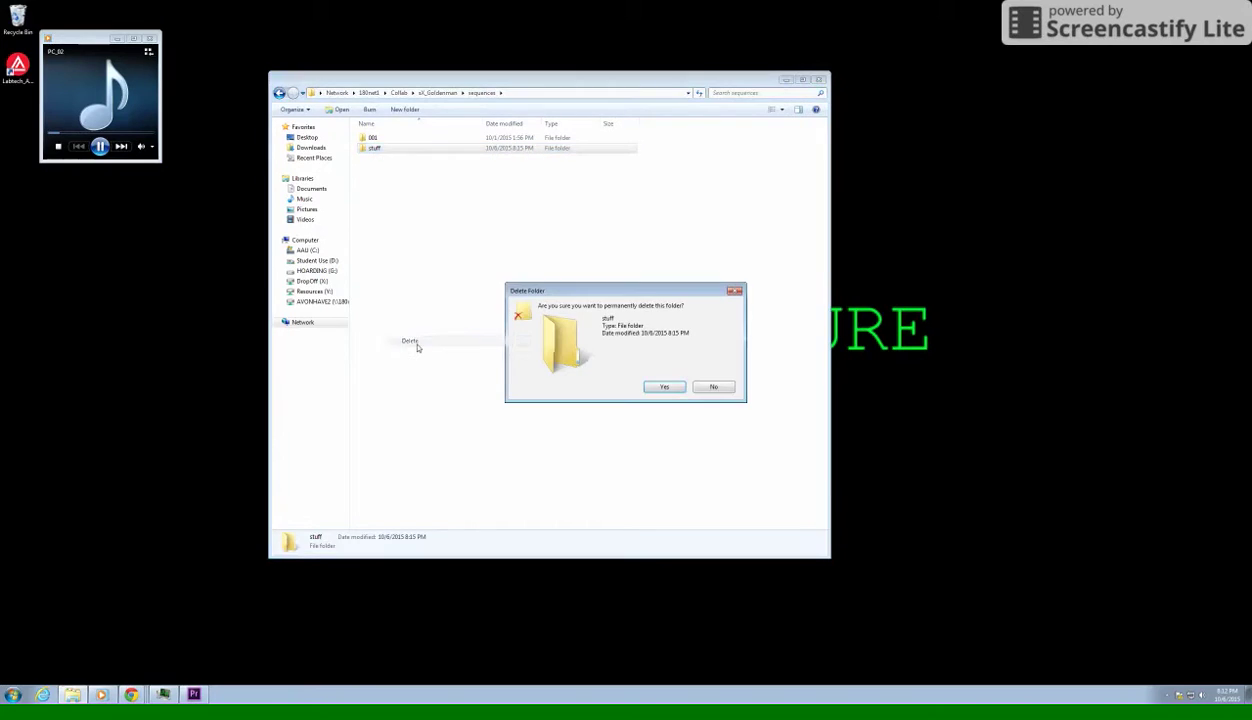
pyautogui.click(660, 387)
pyautogui.click(279, 92)
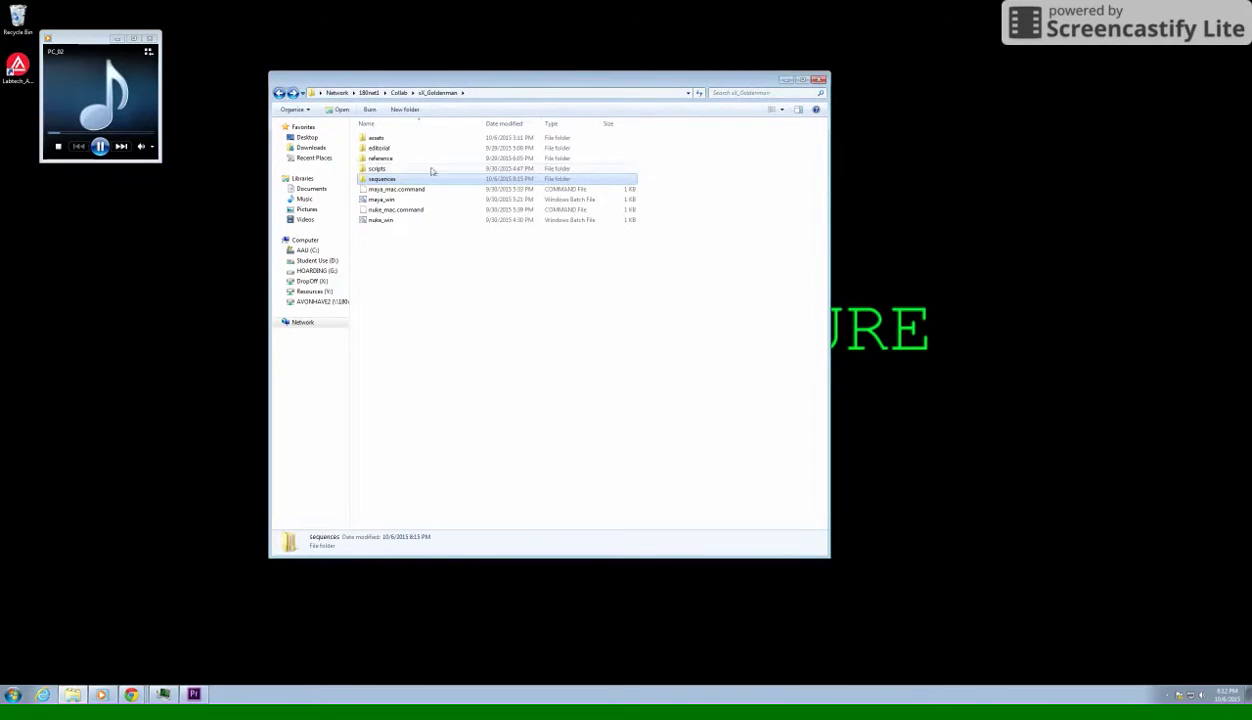
# - Highlight the launcher files by platform: the maya_mac and nuke_mac command files, and the maya_win and nuke_win batch files
pyautogui.moveTo(434, 245); pyautogui.dragTo(415, 186)
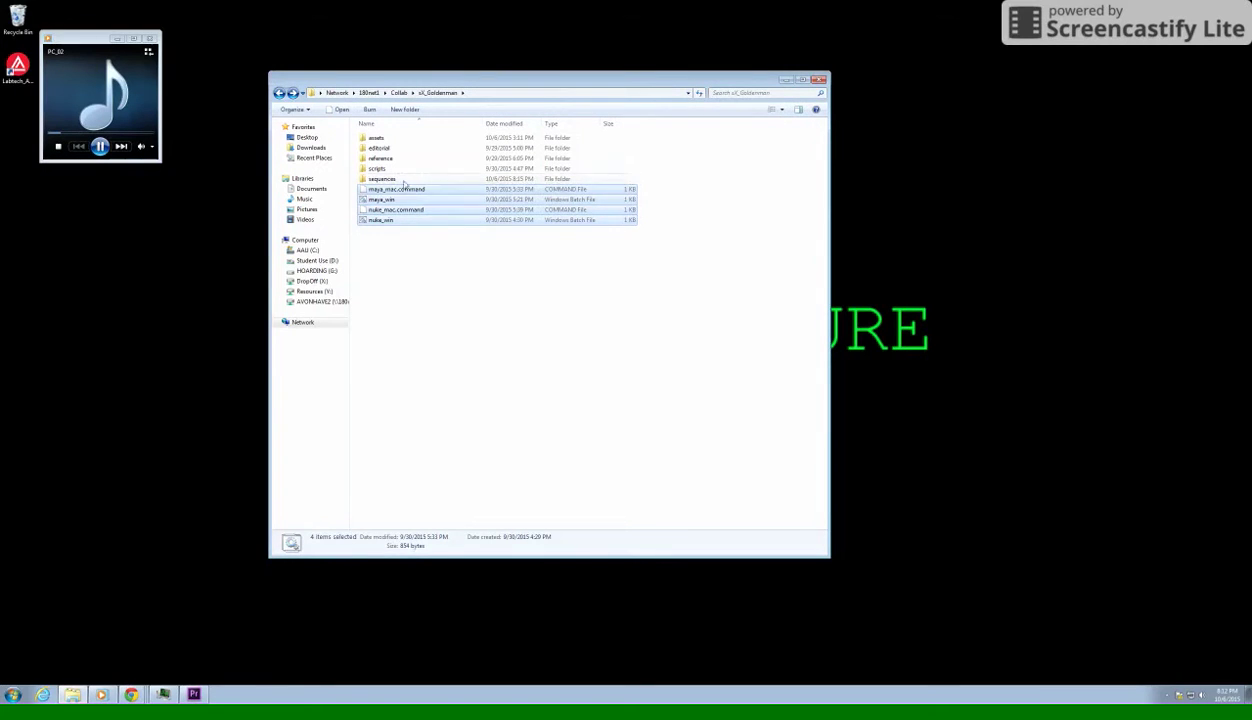
pyautogui.click(395, 248)
pyautogui.click(402, 189)
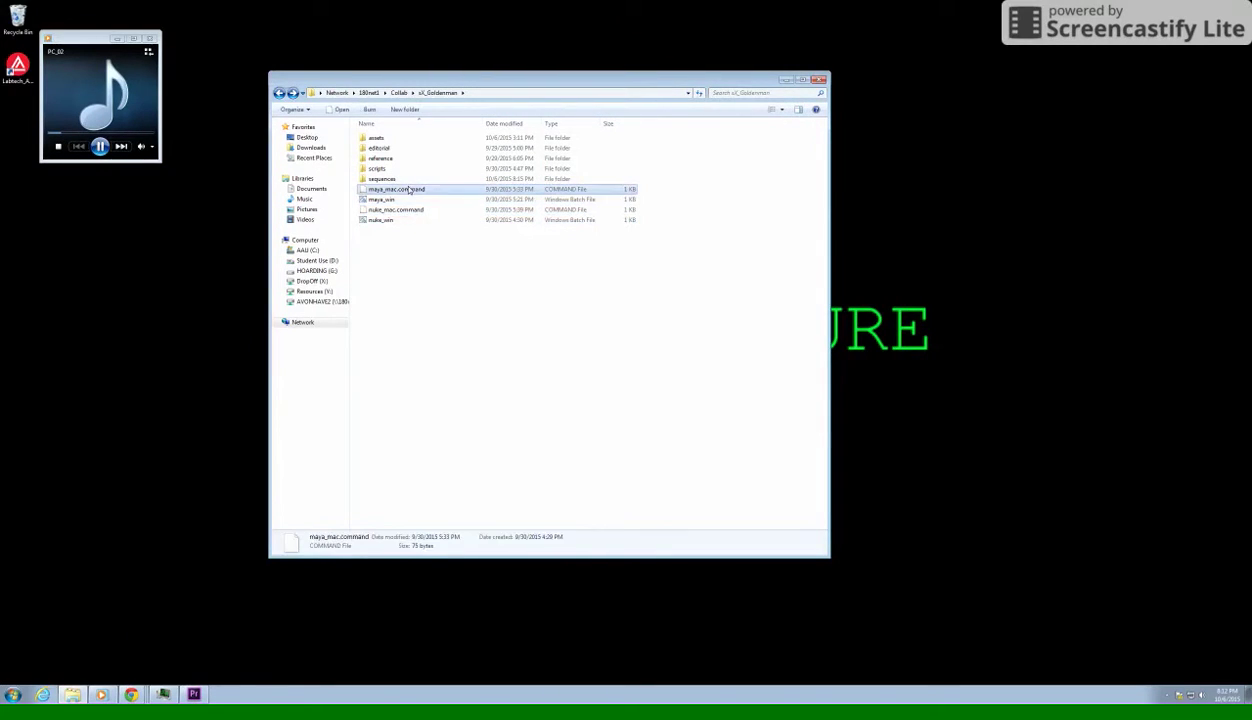
pyautogui.keyDown('ctrl'); pyautogui.click(412, 210); pyautogui.keyUp('ctrl')
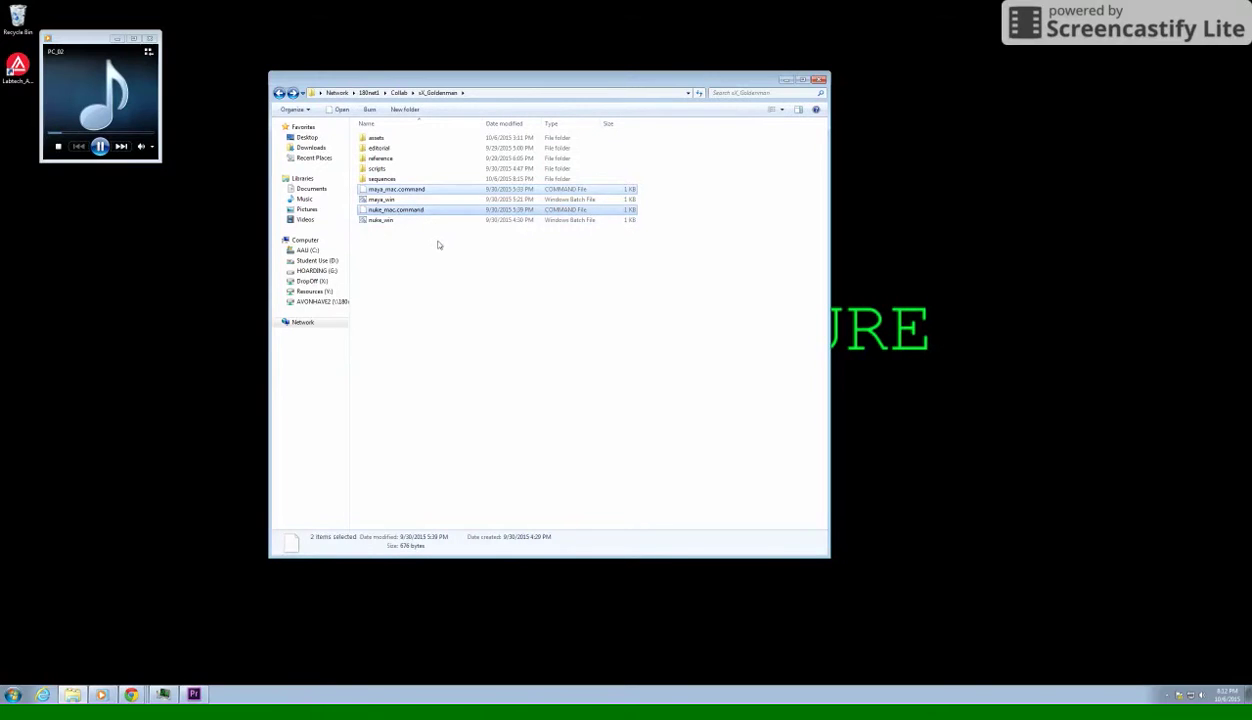
pyautogui.click(450, 310)
pyautogui.click(385, 199)
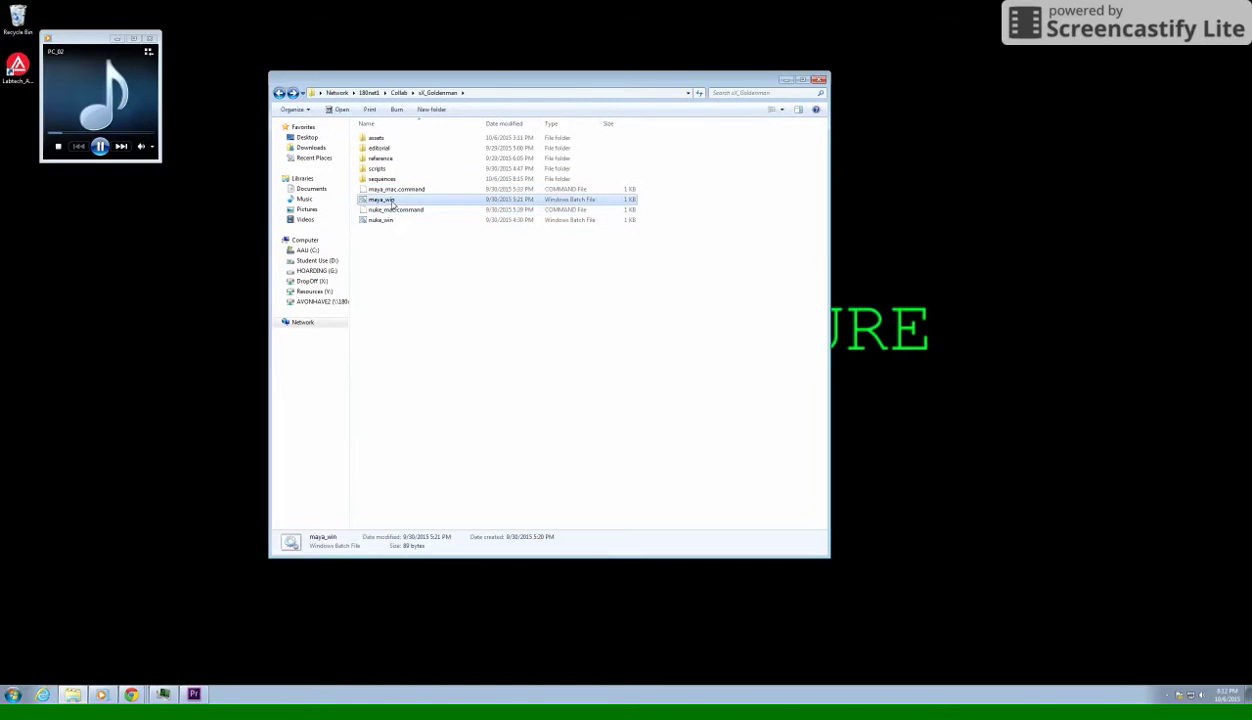
pyautogui.keyDown('ctrl'); pyautogui.click(396, 220); pyautogui.keyUp('ctrl')
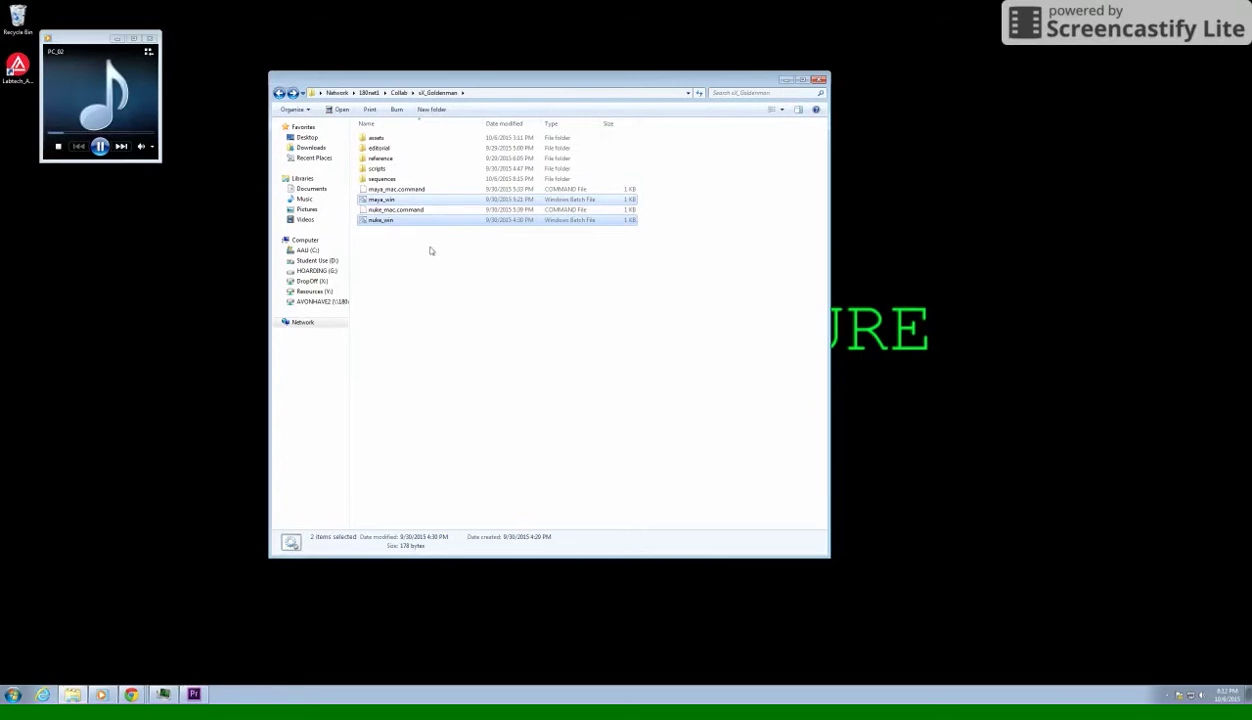
# - Launch Maya with the maya_win batch file, enter the Shotgun user name, and dismiss the startup dialogs
pyautogui.doubleClick(400, 200)
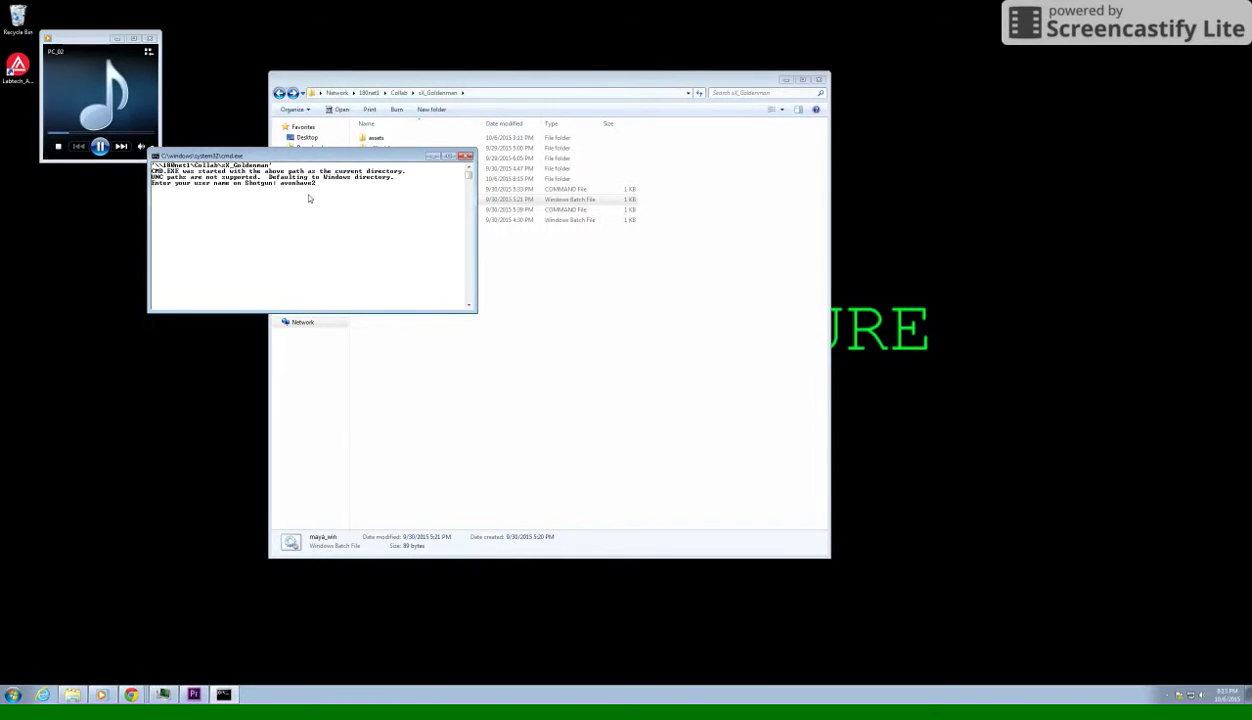
pyautogui.press('Return')
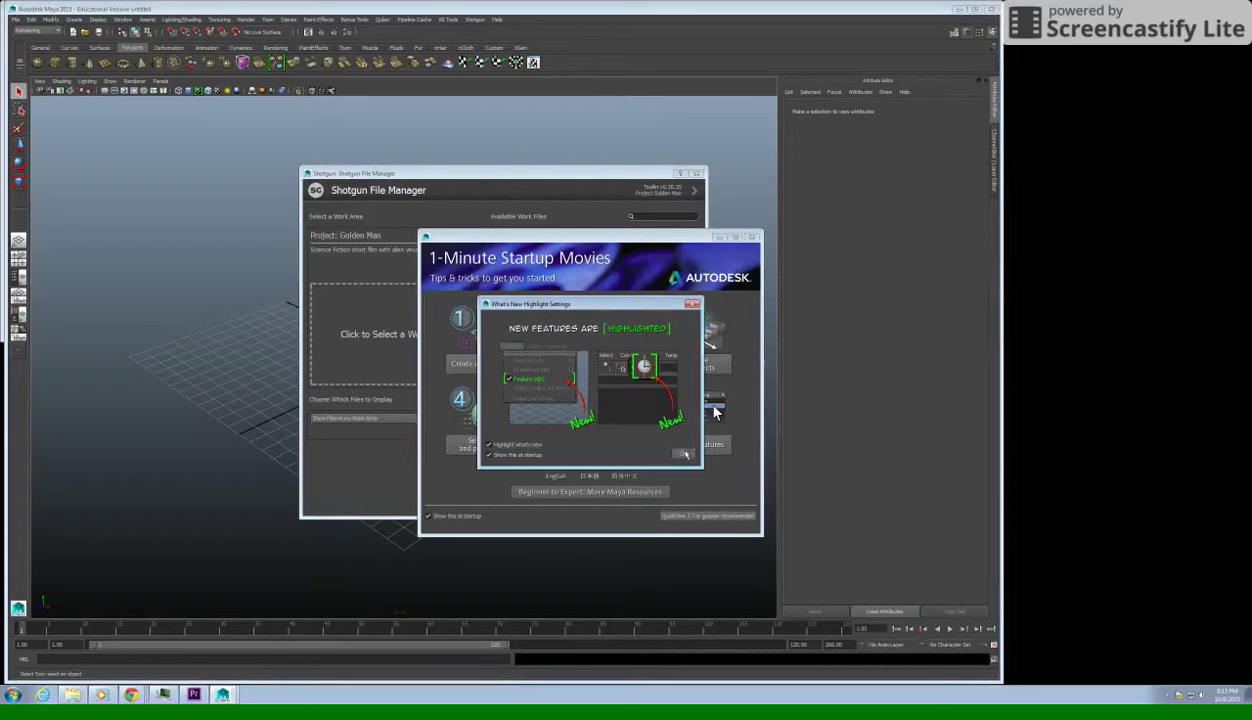
pyautogui.click(754, 238)
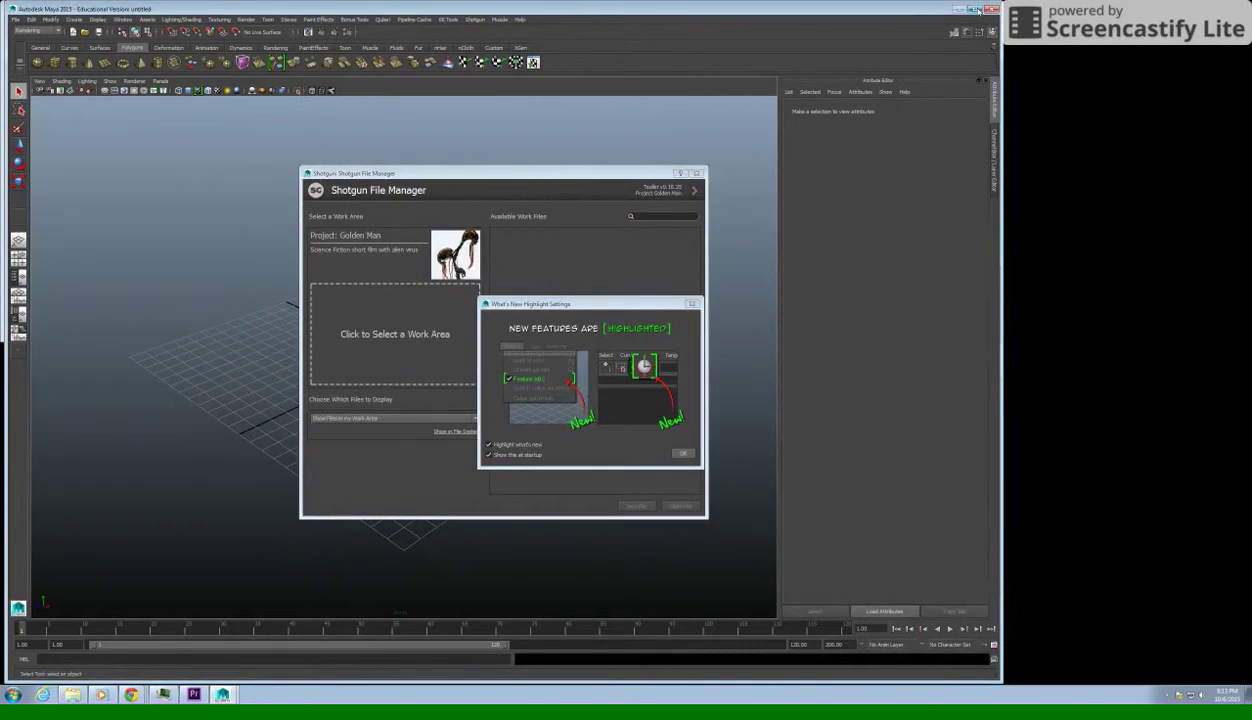
pyautogui.press('Return')
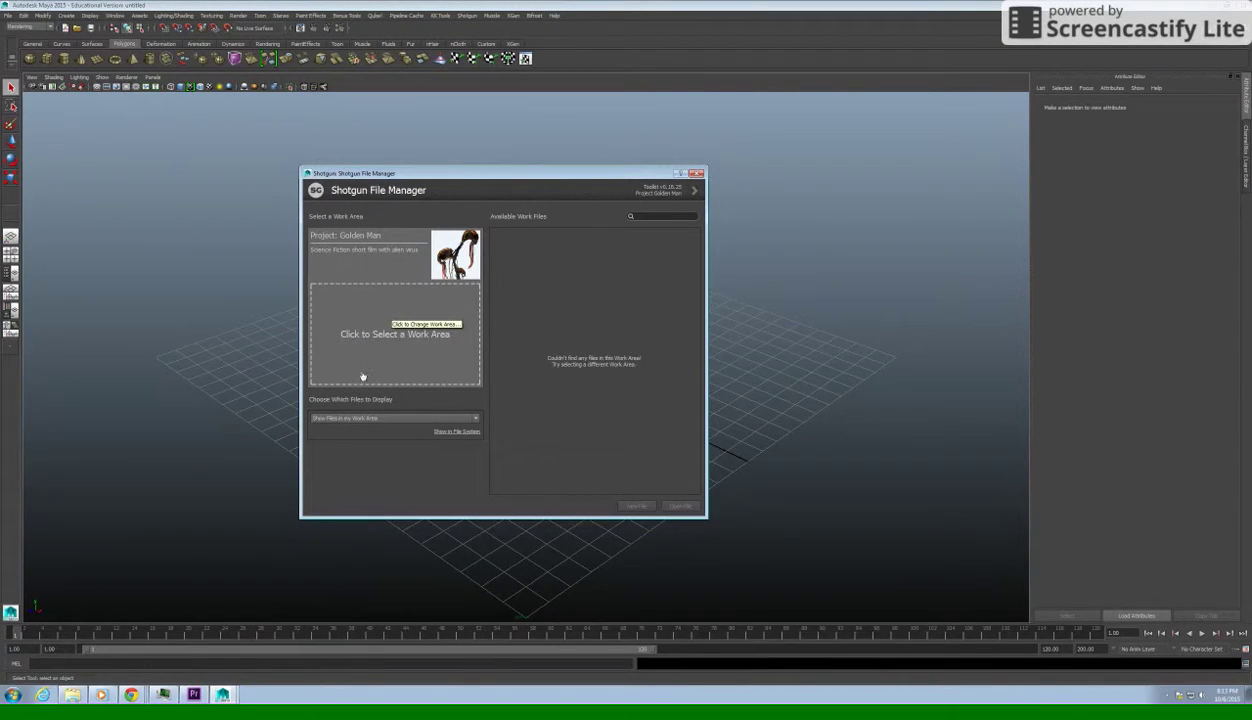
# - Open the work area picker, turn off Only Show My Tasks, and browse the project's shots and assets
pyautogui.click(404, 331)
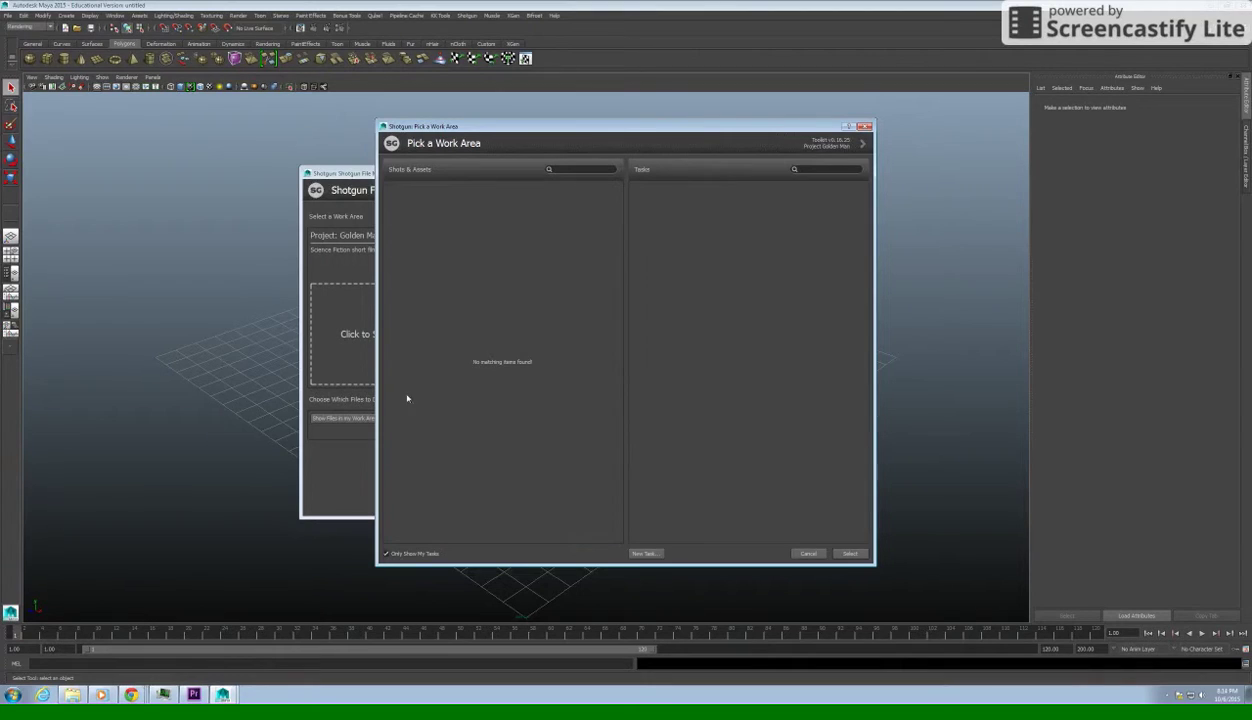
pyautogui.click(386, 553)
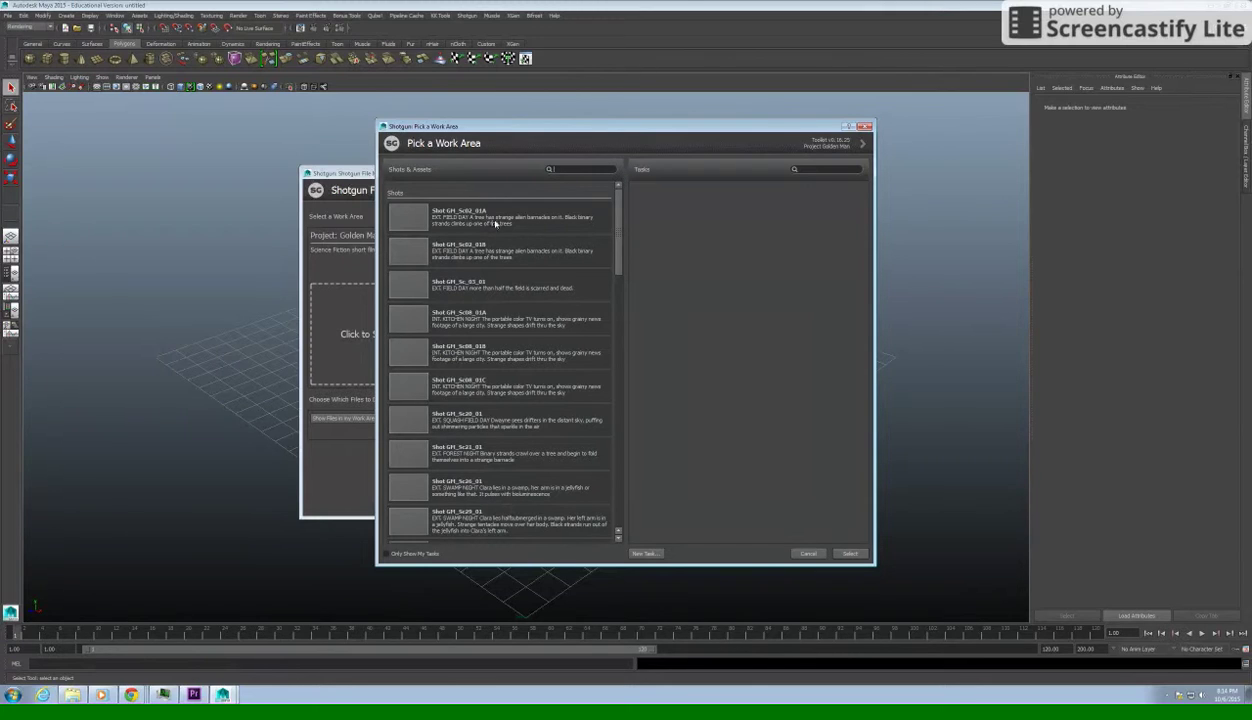
pyautogui.scroll(-5, 517, 399)
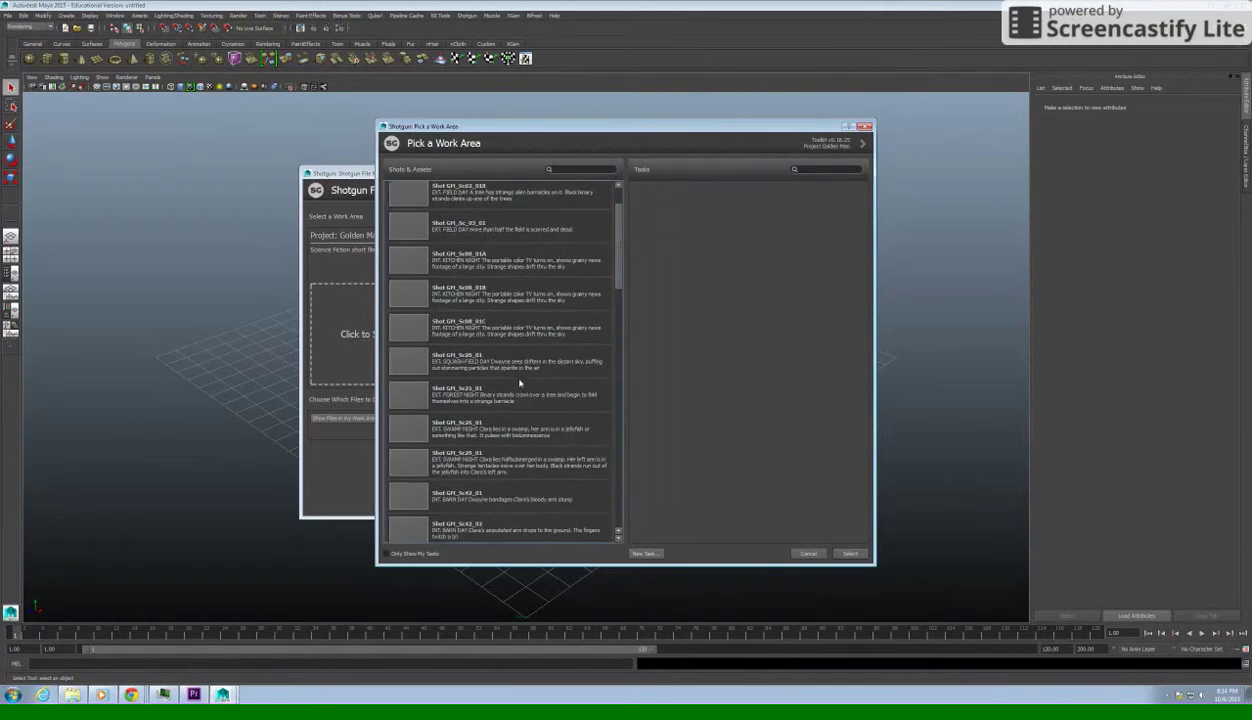
pyautogui.scroll(-7, 519, 383)
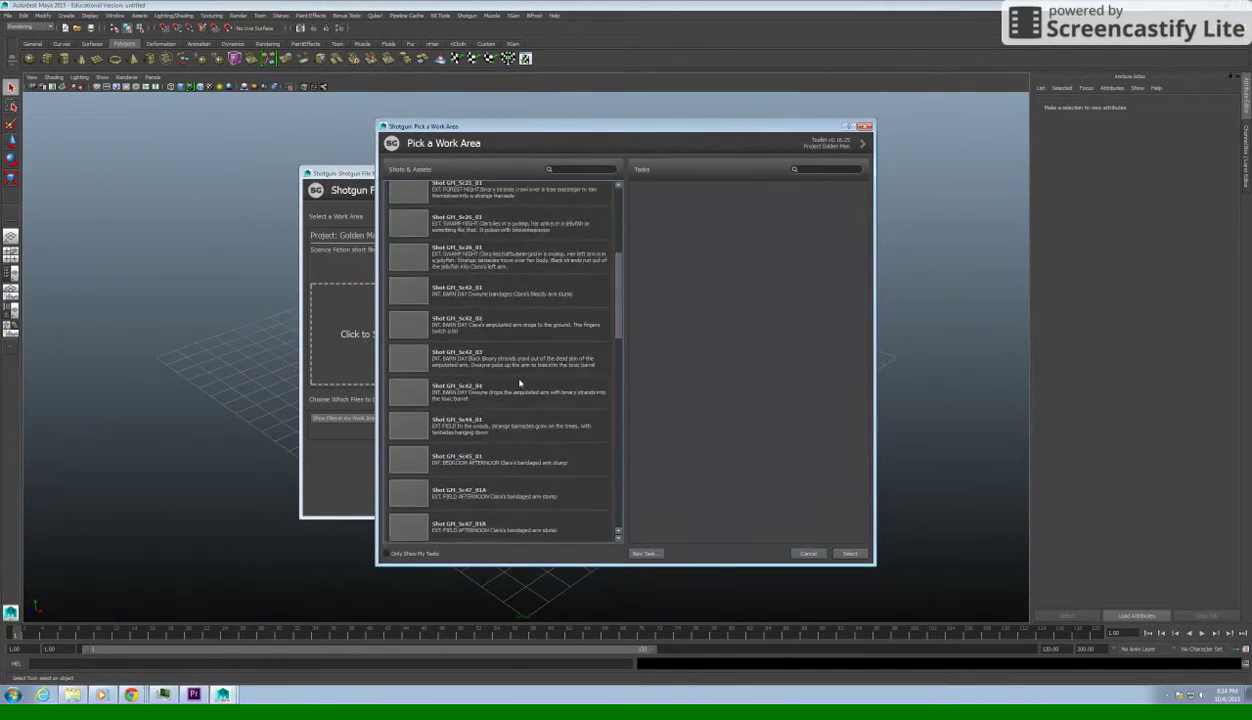
pyautogui.scroll(-7, 519, 383)
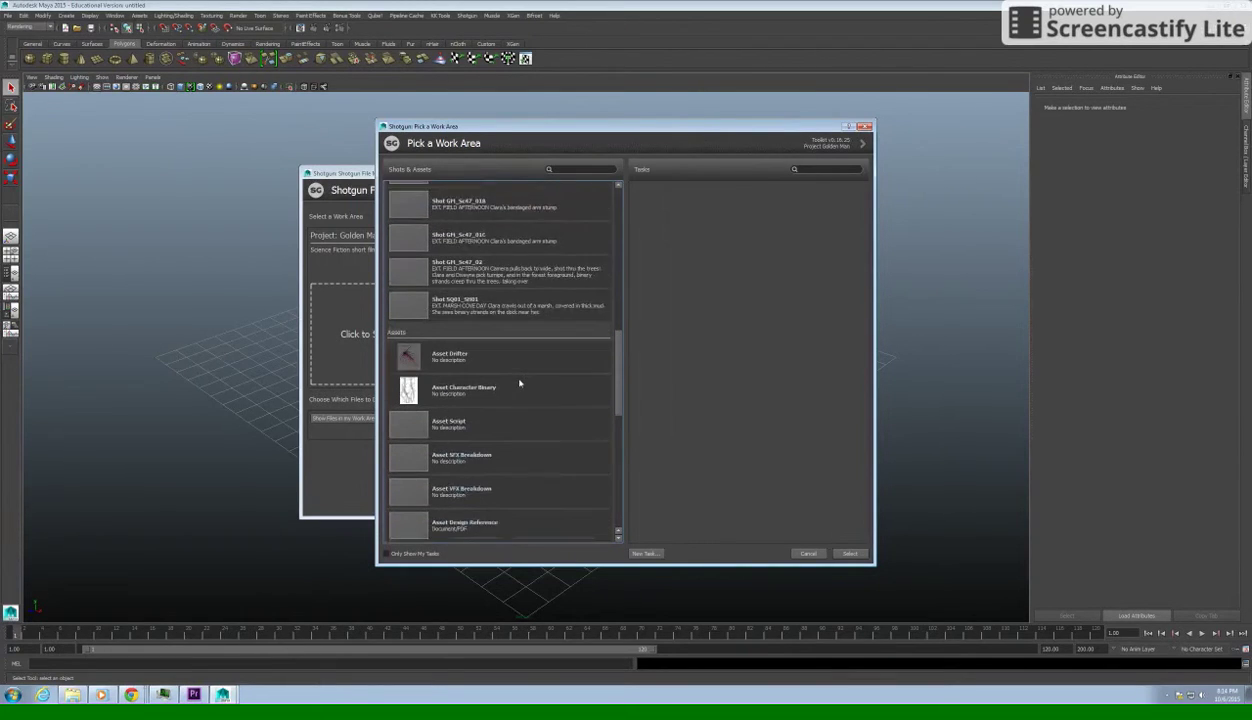
pyautogui.scroll(6, 519, 383)
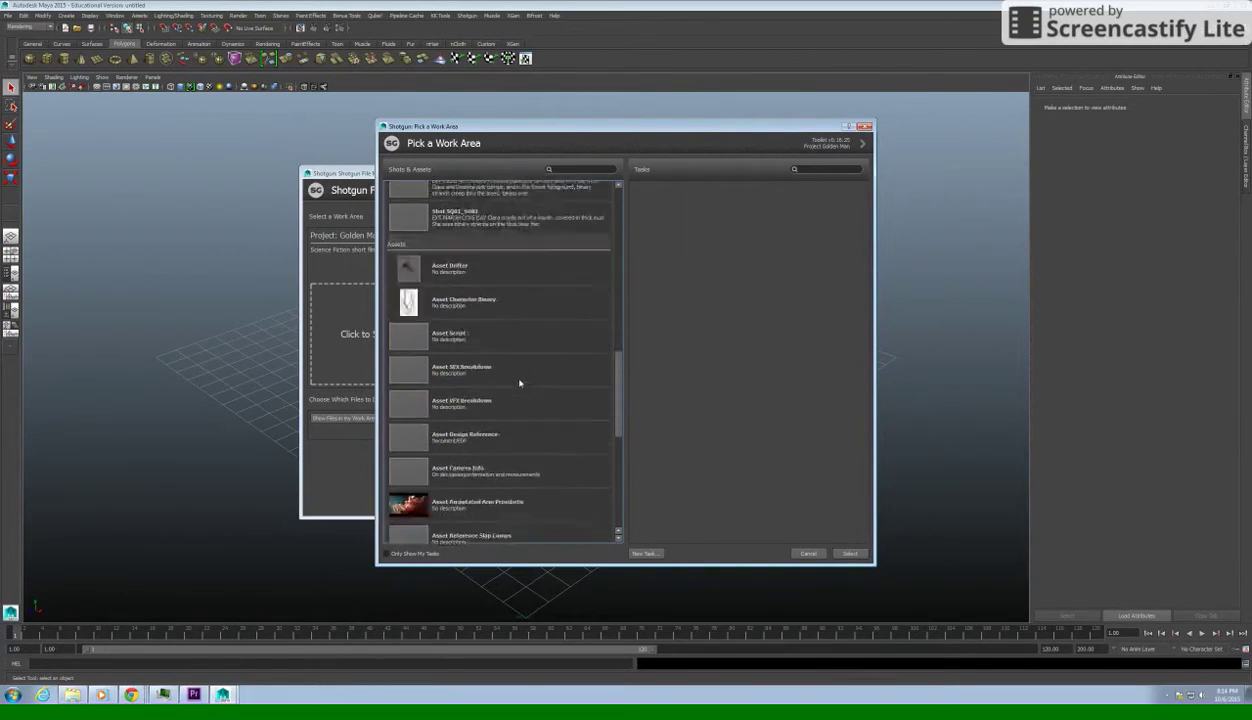
pyautogui.scroll(-8, 519, 383)
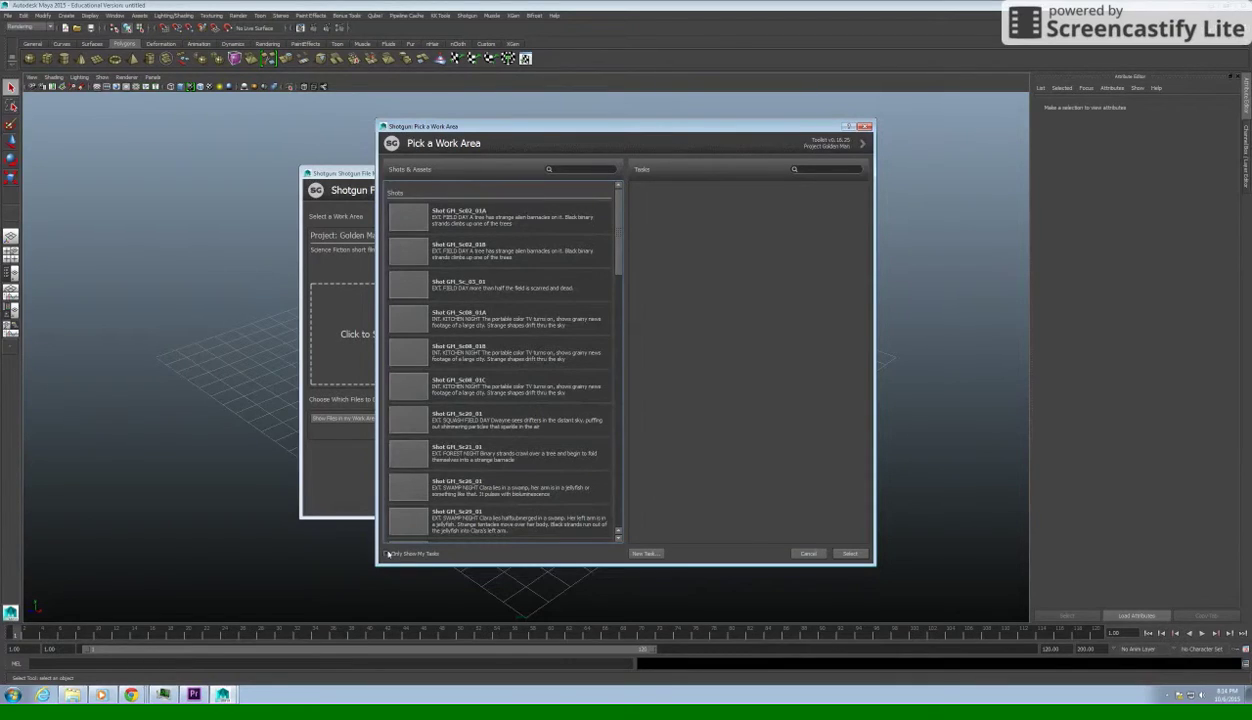
# - Toggle the Only Show My Tasks filter to compare the filtered and full lists
pyautogui.click(387, 553)
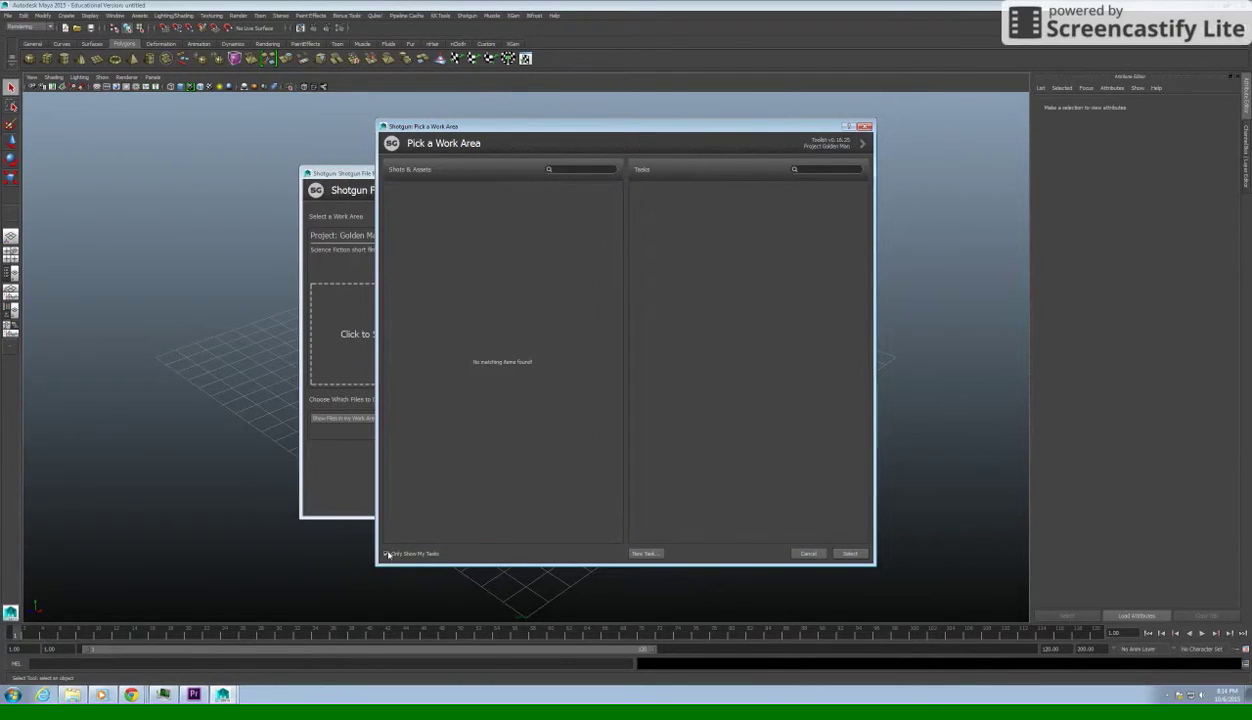
pyautogui.click(387, 553)
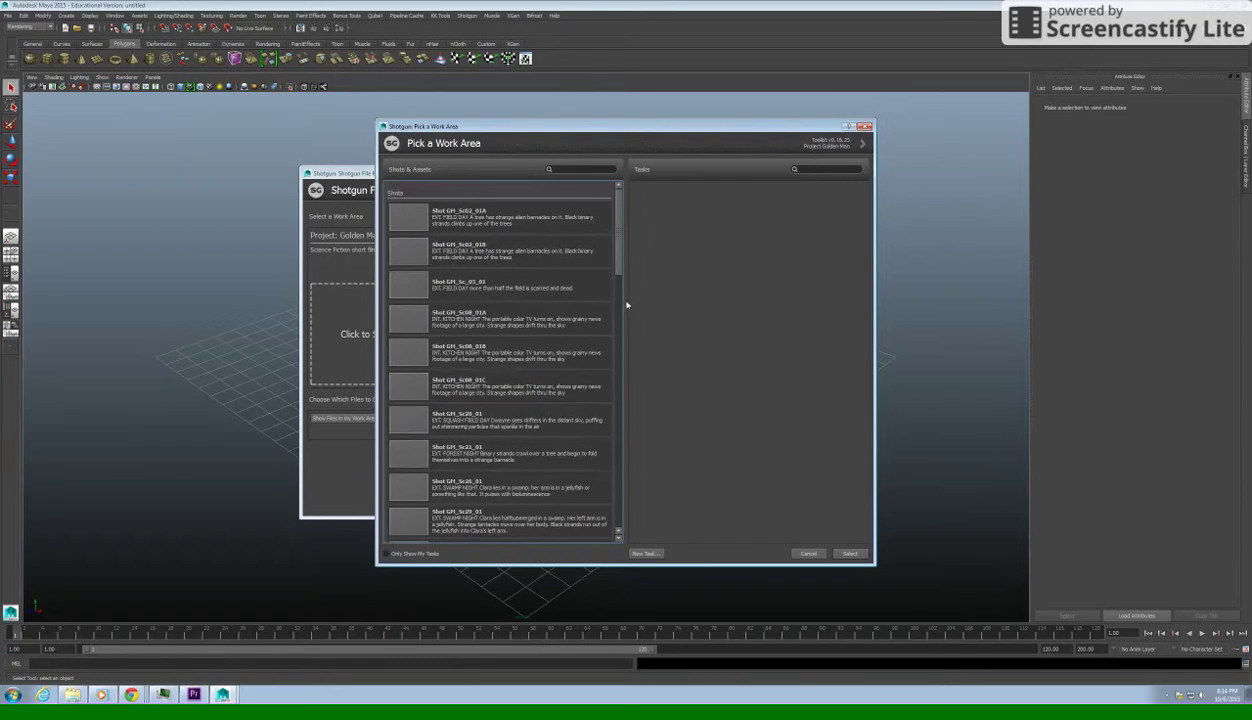
pyautogui.click(386, 554)
# - Filter the list by "asset" and choose the Drifter asset's Texture & Shader task as the work area
pyautogui.click(540, 226)
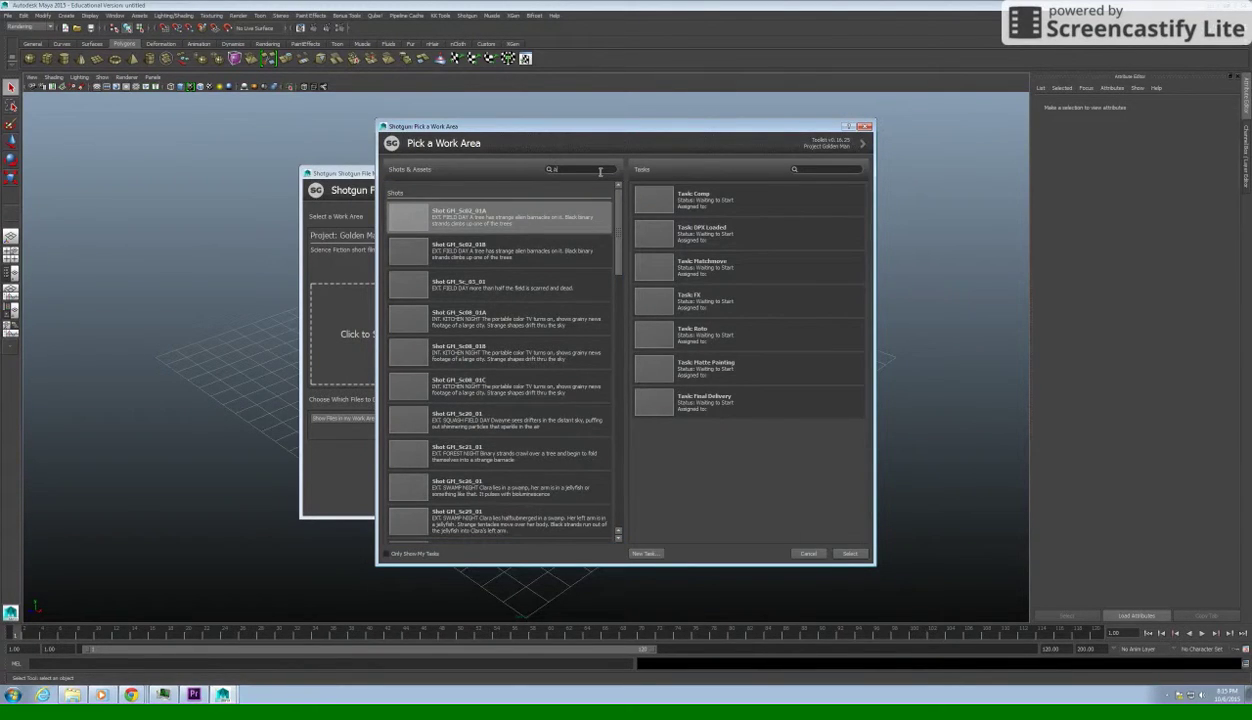
pyautogui.write('sset')
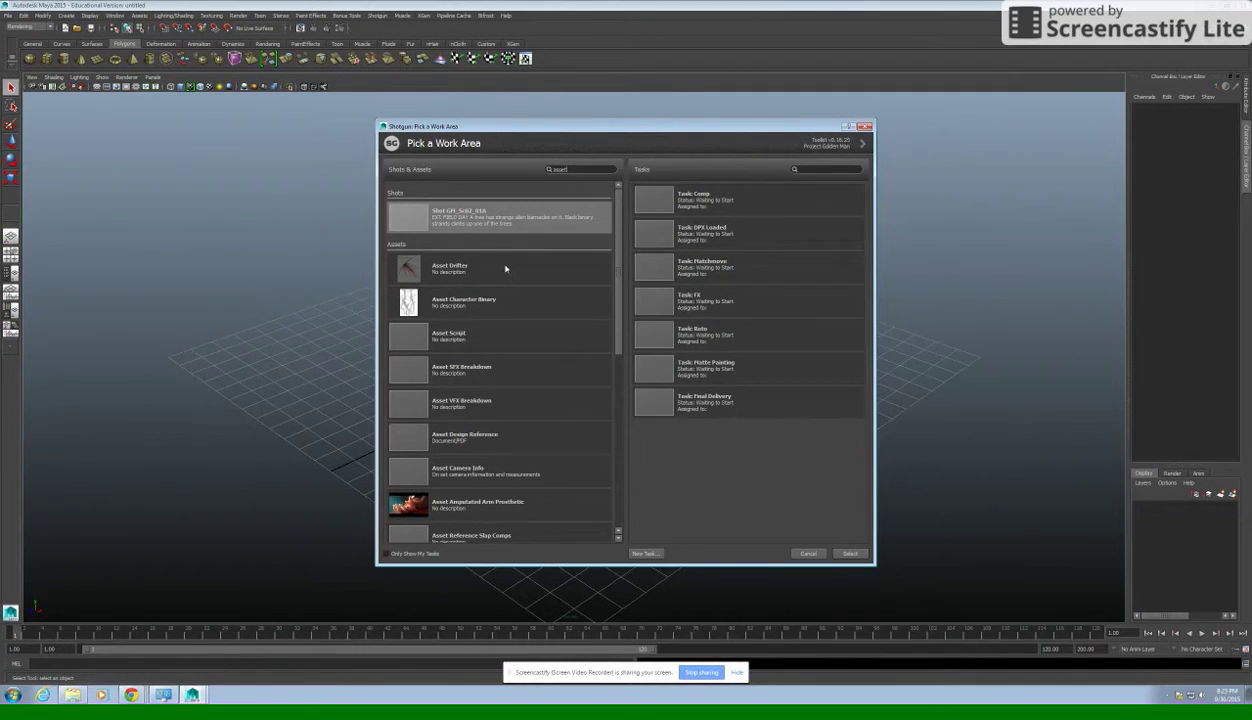
pyautogui.click(505, 268)
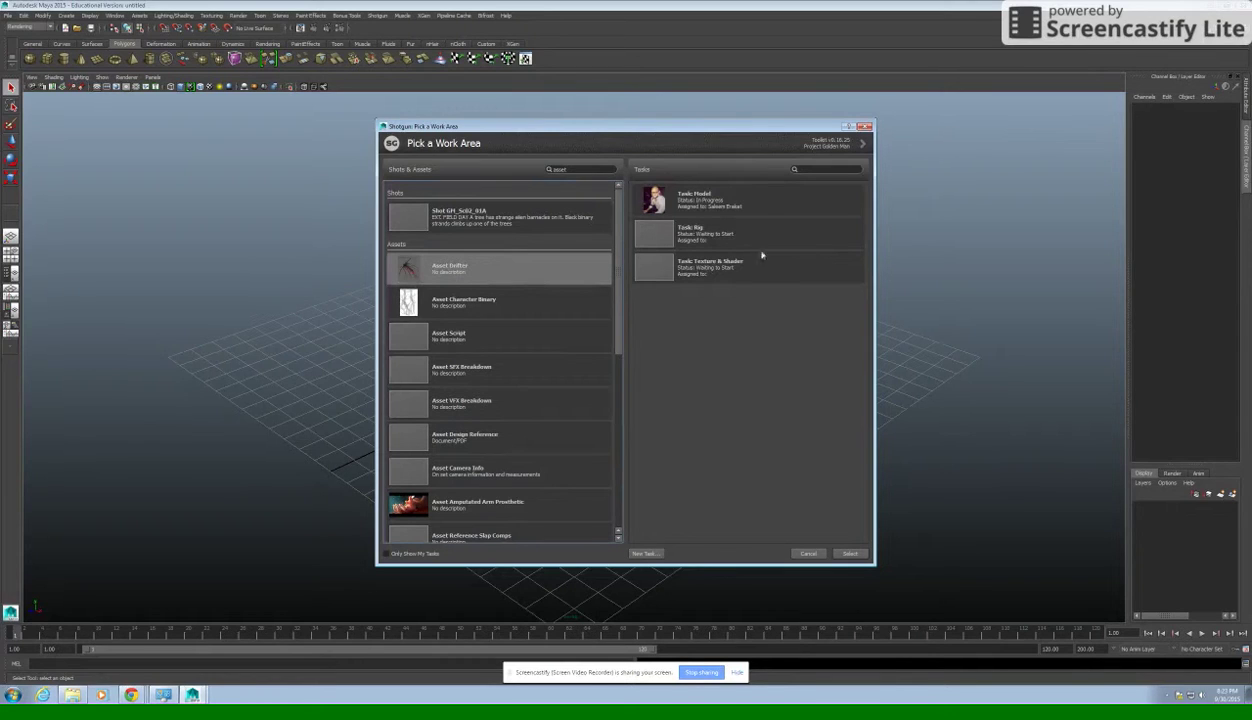
pyautogui.click(758, 276)
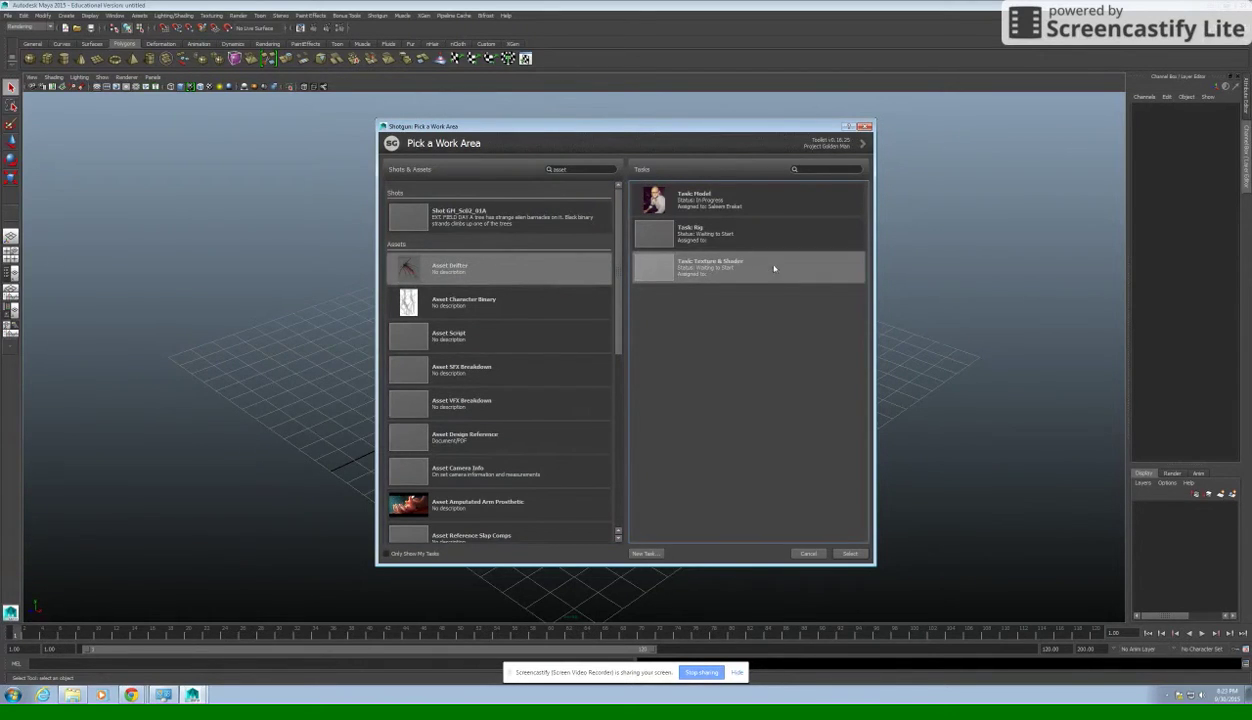
pyautogui.click(844, 553)
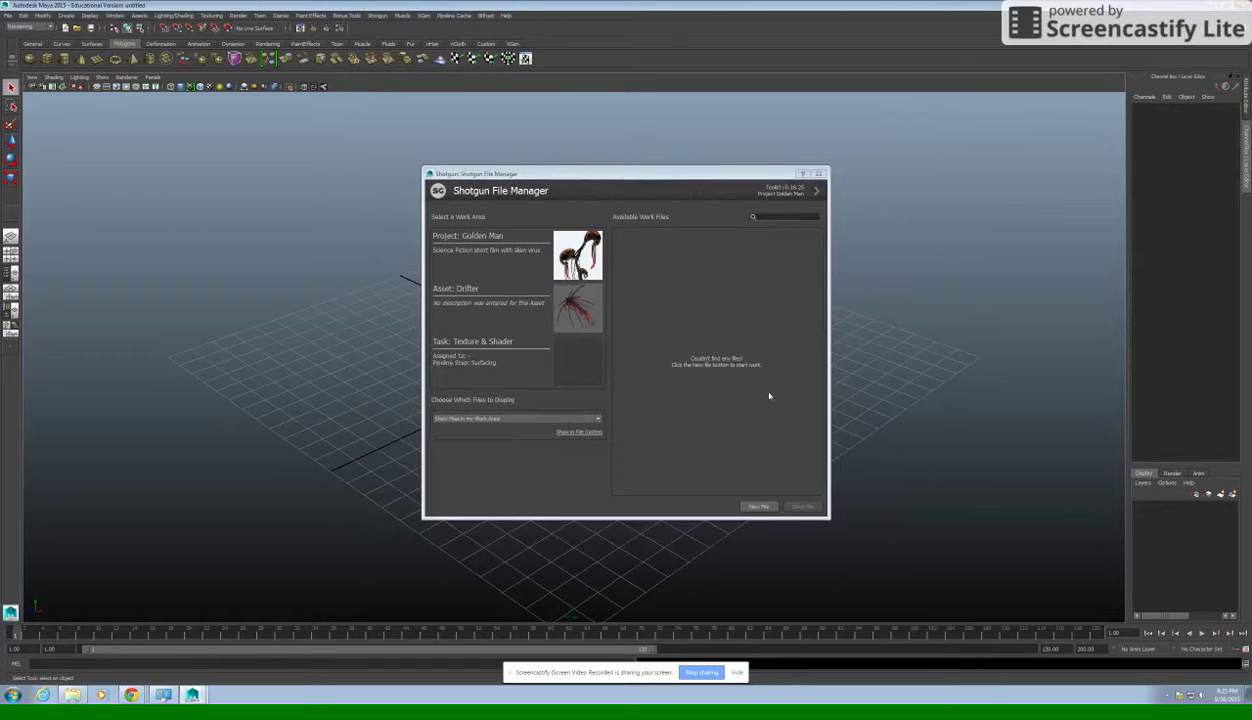
# - Start a new work file for the chosen task and create a polygon sphere on the grid
pyautogui.click(760, 507)
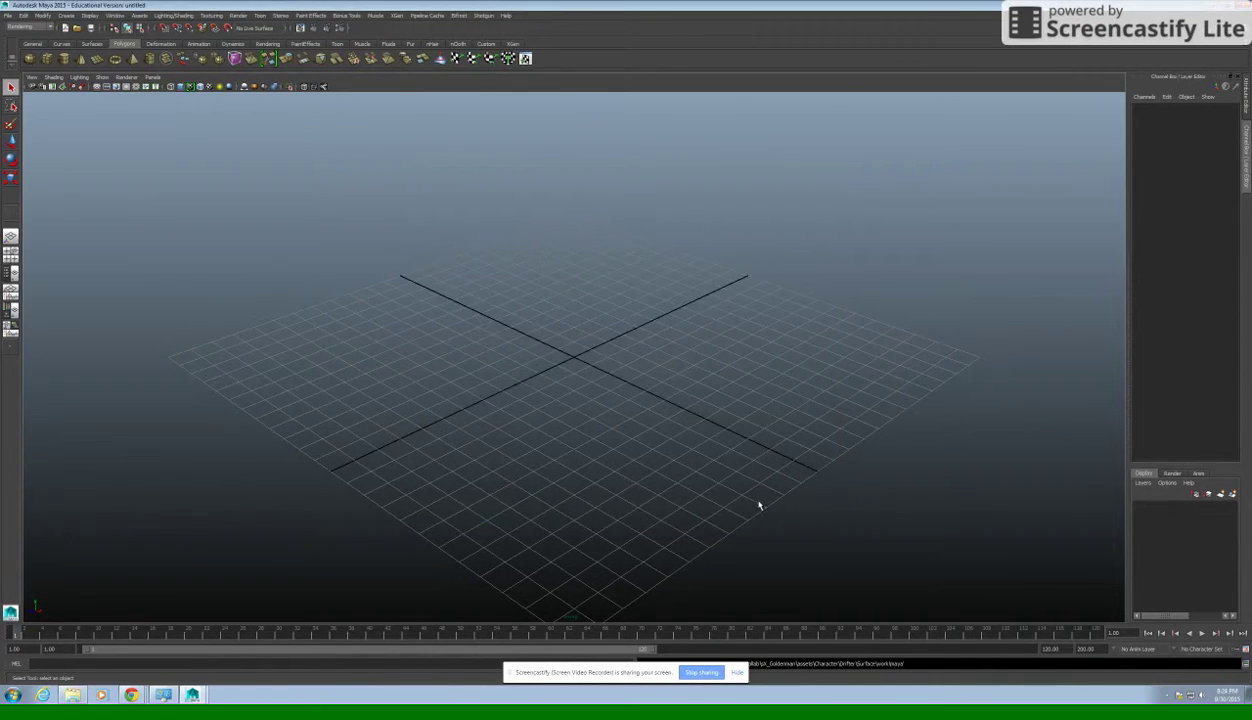
pyautogui.keyDown('shift'); pyautogui.moveTo(774, 475); pyautogui.dragTo(520, 349, button='right'); pyautogui.keyUp('shift')
pyautogui.moveTo(520, 349); pyautogui.dragTo(596, 365)
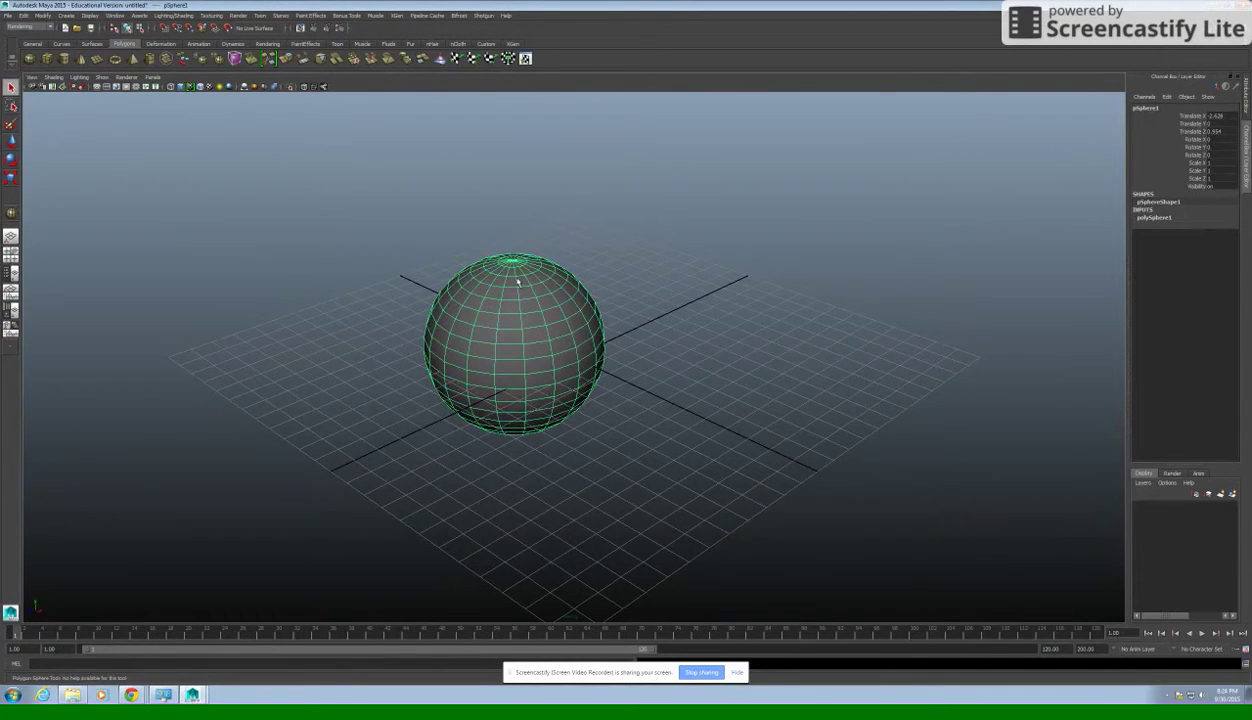
# - Save the sphere scene through Shotgun Save As with the name "test" in the Drifter asset's work area
pyautogui.click(8, 16)
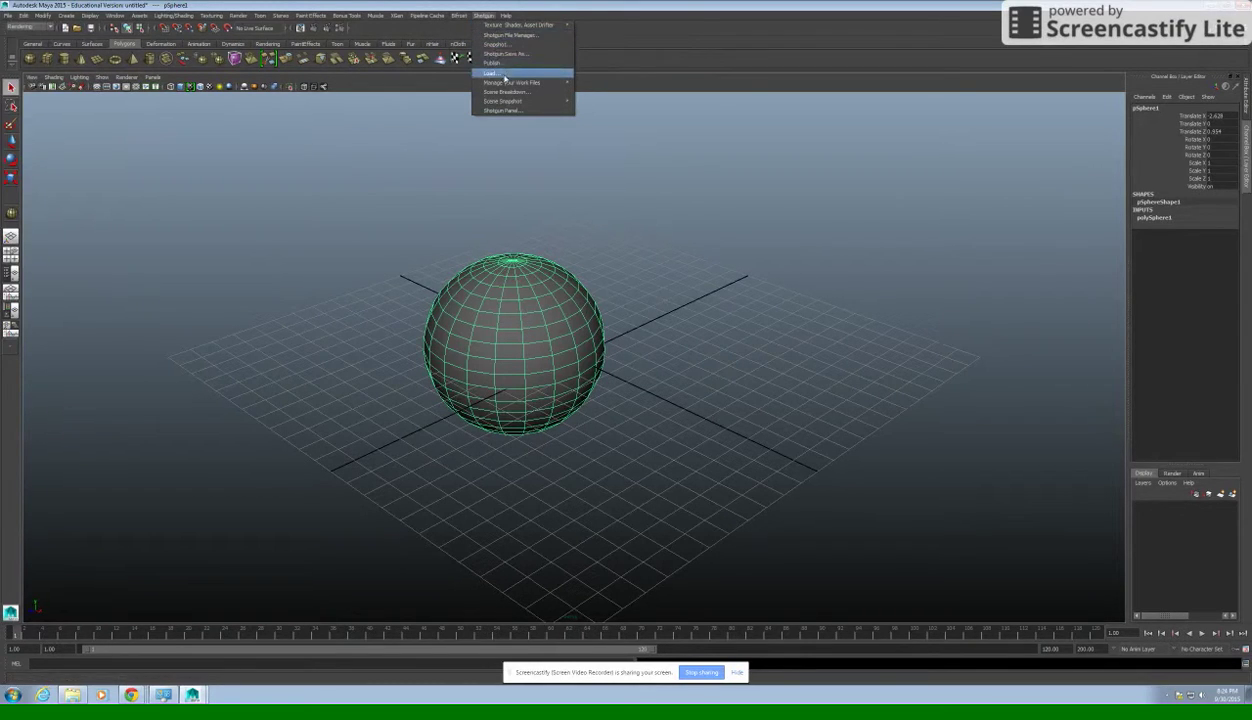
pyautogui.click(507, 55)
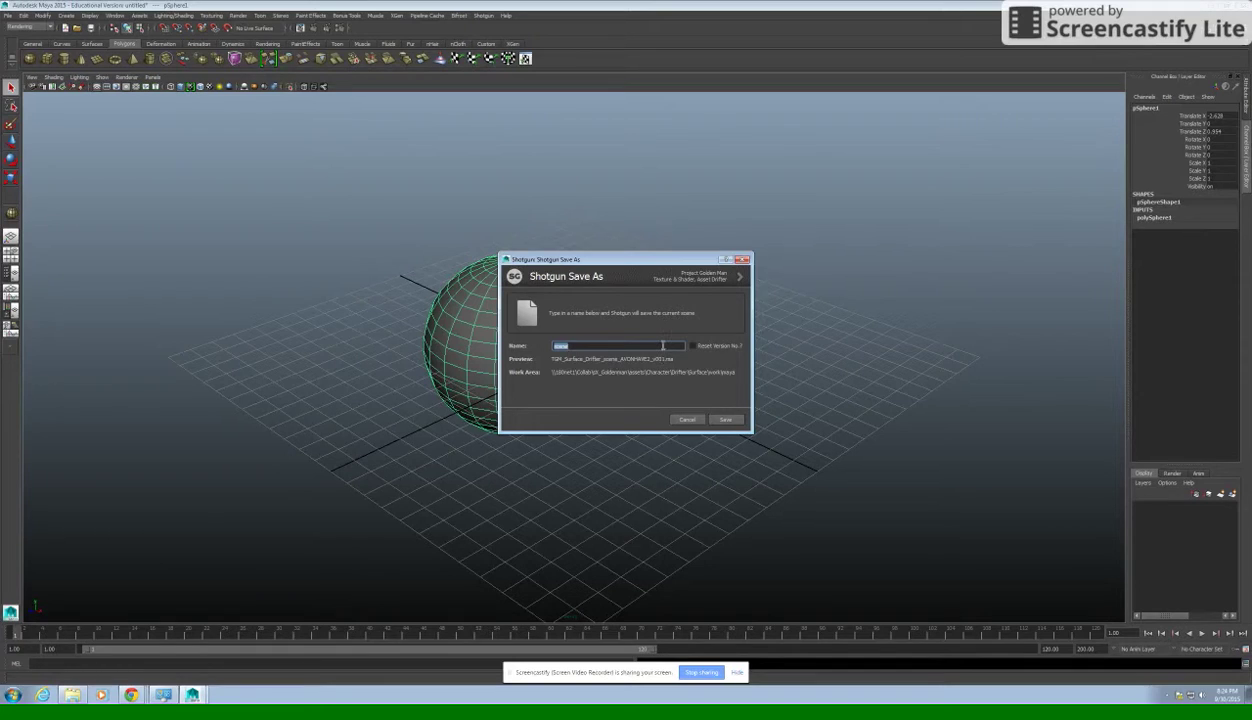
pyautogui.write('test02')
pyautogui.press('BackSpace')
pyautogui.press('BackSpace')
pyautogui.click(719, 419)
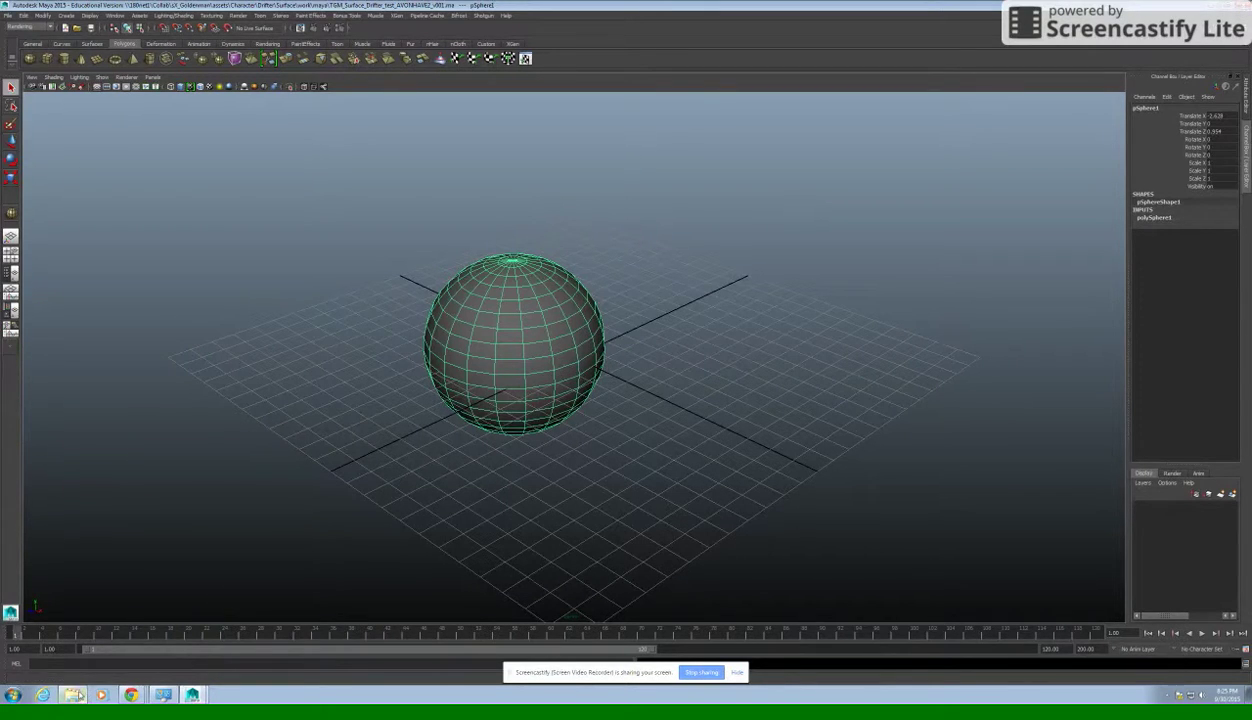
# - Jump from the Drifter work area to the file system and select the saved test scene in the Surface/work/maya folder
pyautogui.moveTo(75, 693)
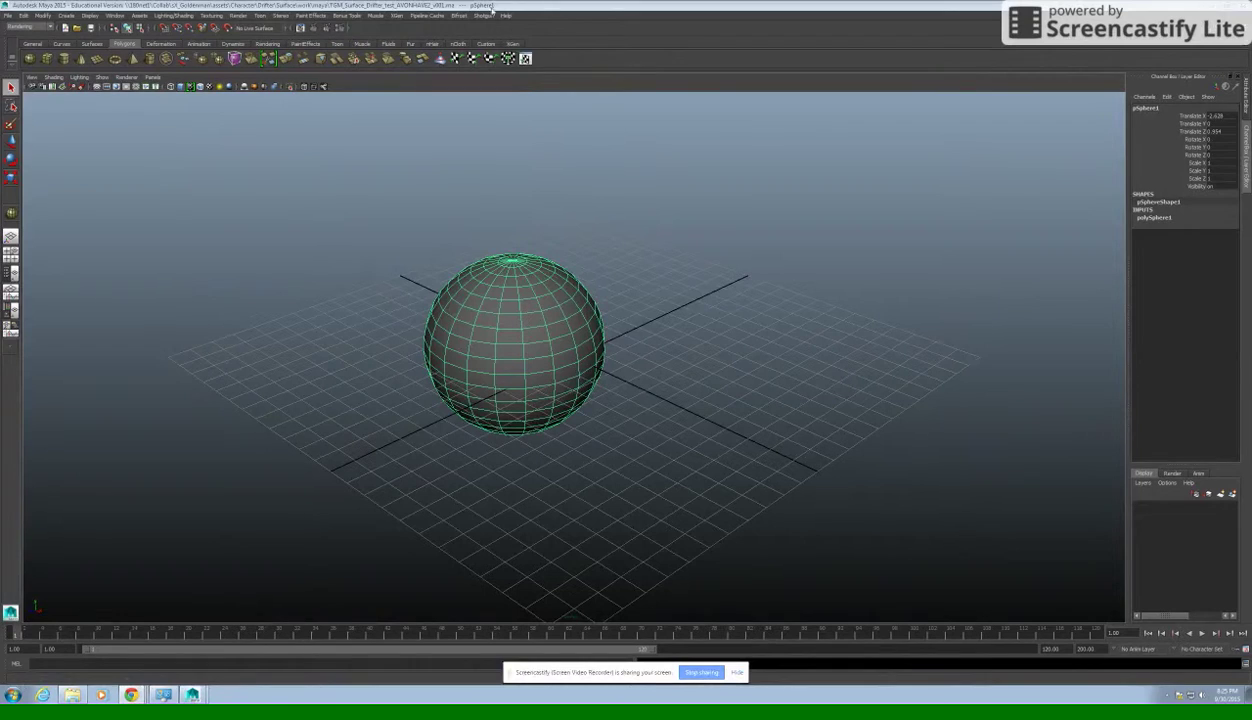
pyautogui.click(486, 16)
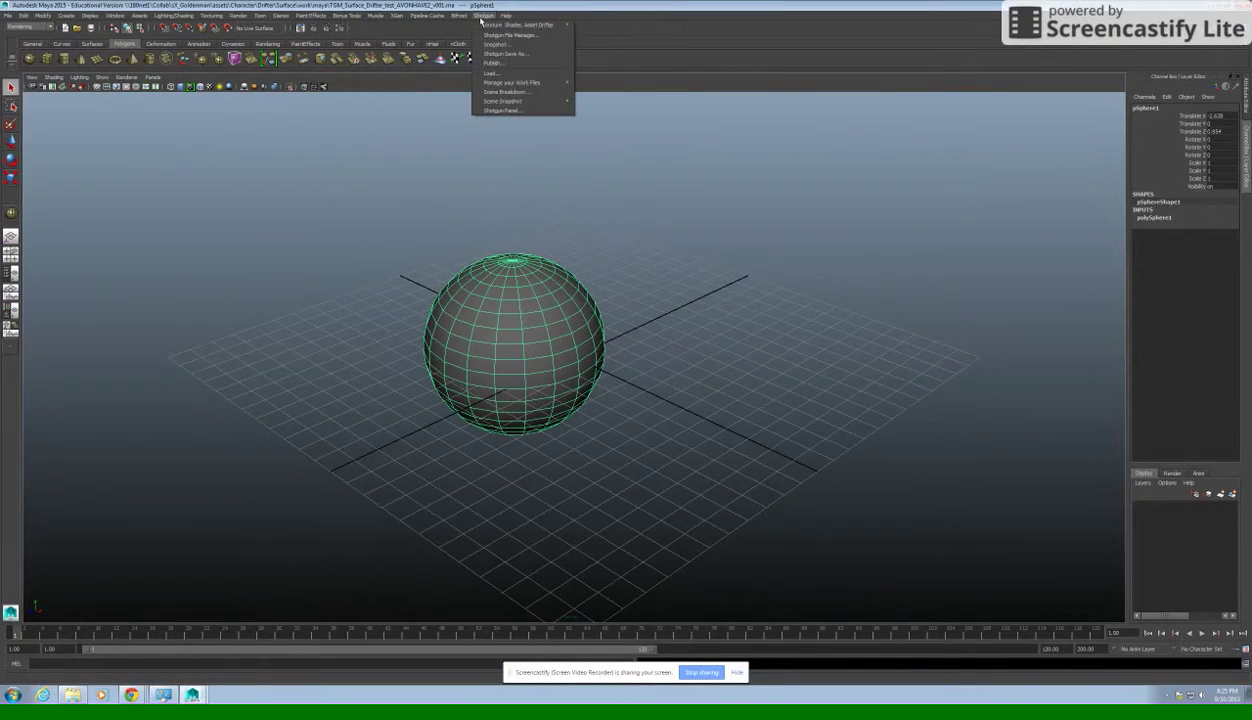
pyautogui.moveTo(550, 24)
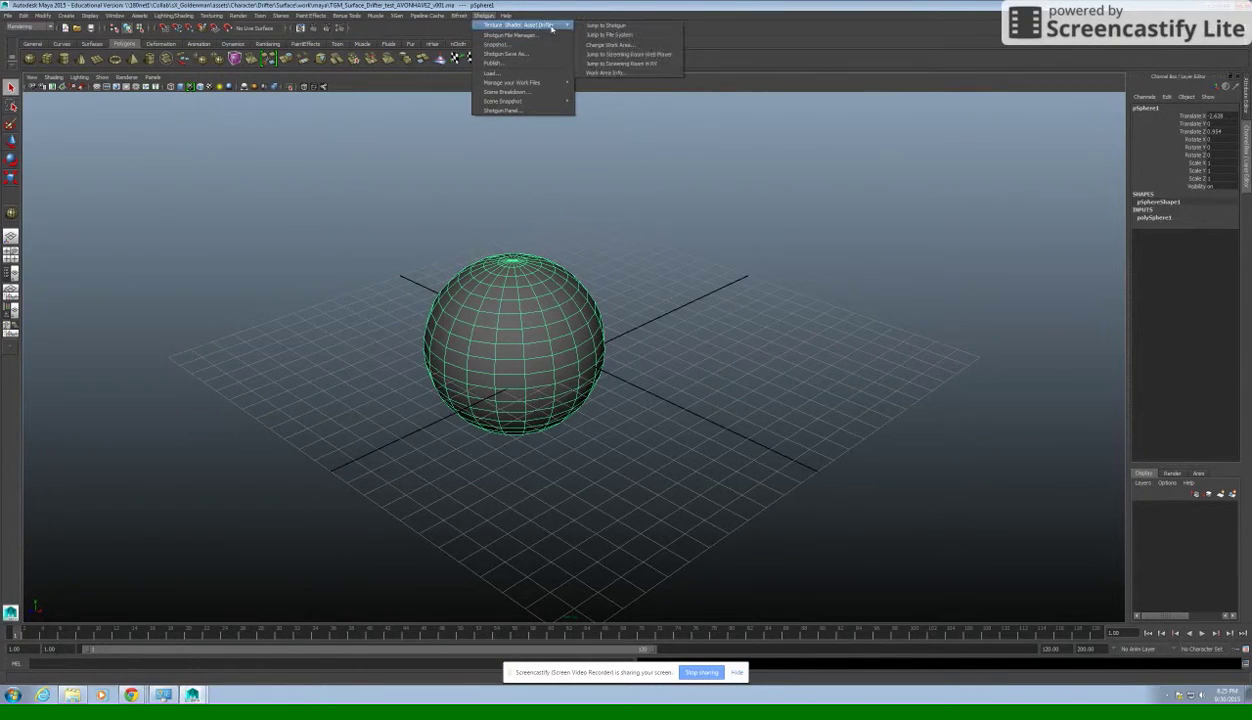
pyautogui.click(604, 36)
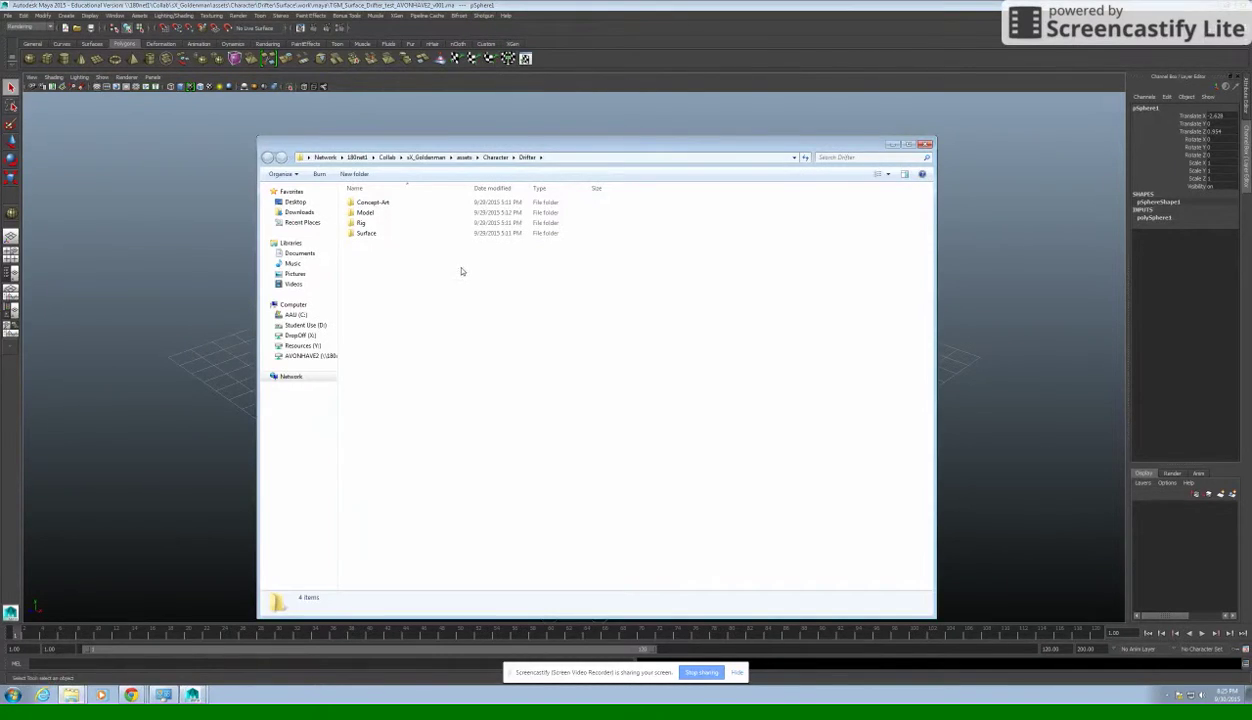
pyautogui.doubleClick(368, 233)
pyautogui.doubleClick(378, 233)
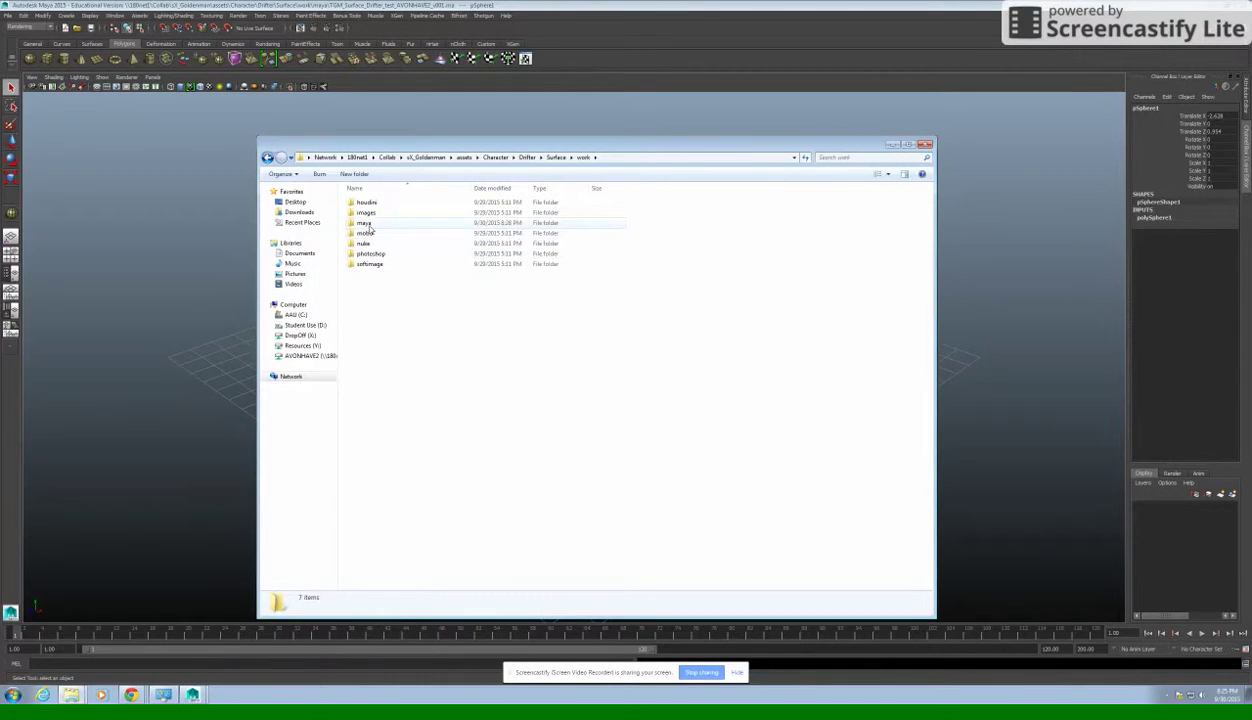
pyautogui.doubleClick(364, 223)
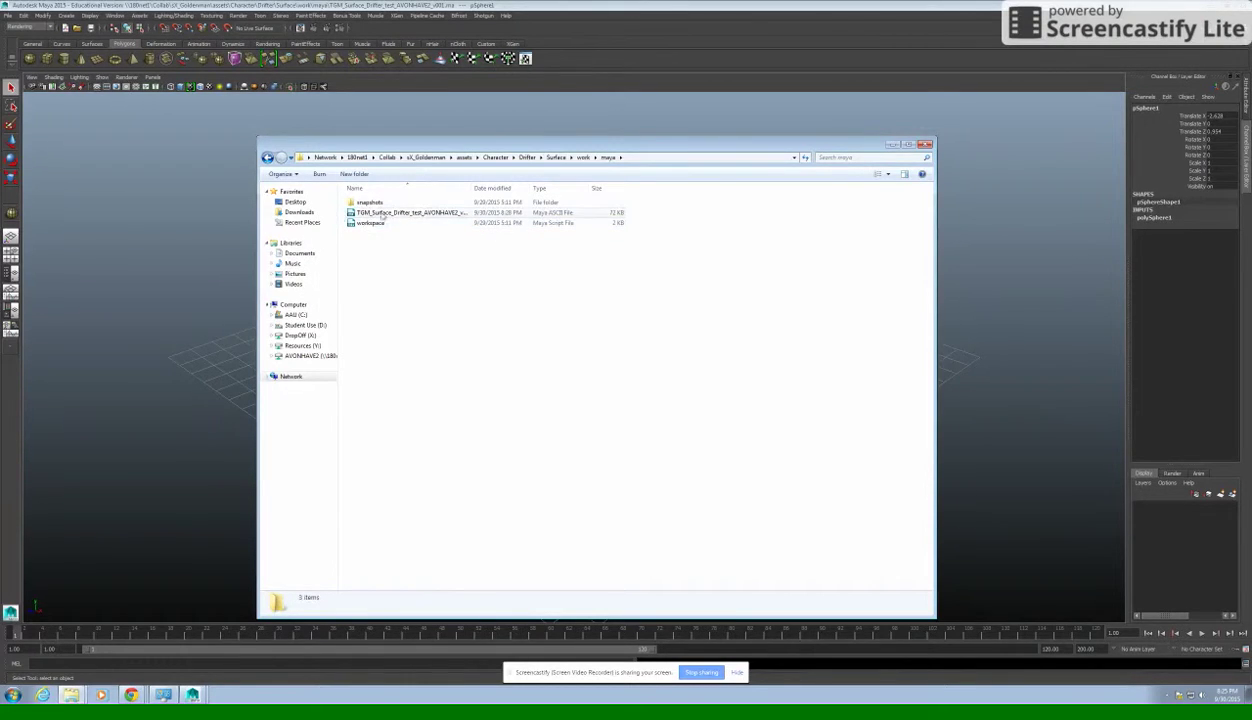
pyautogui.click(397, 214)
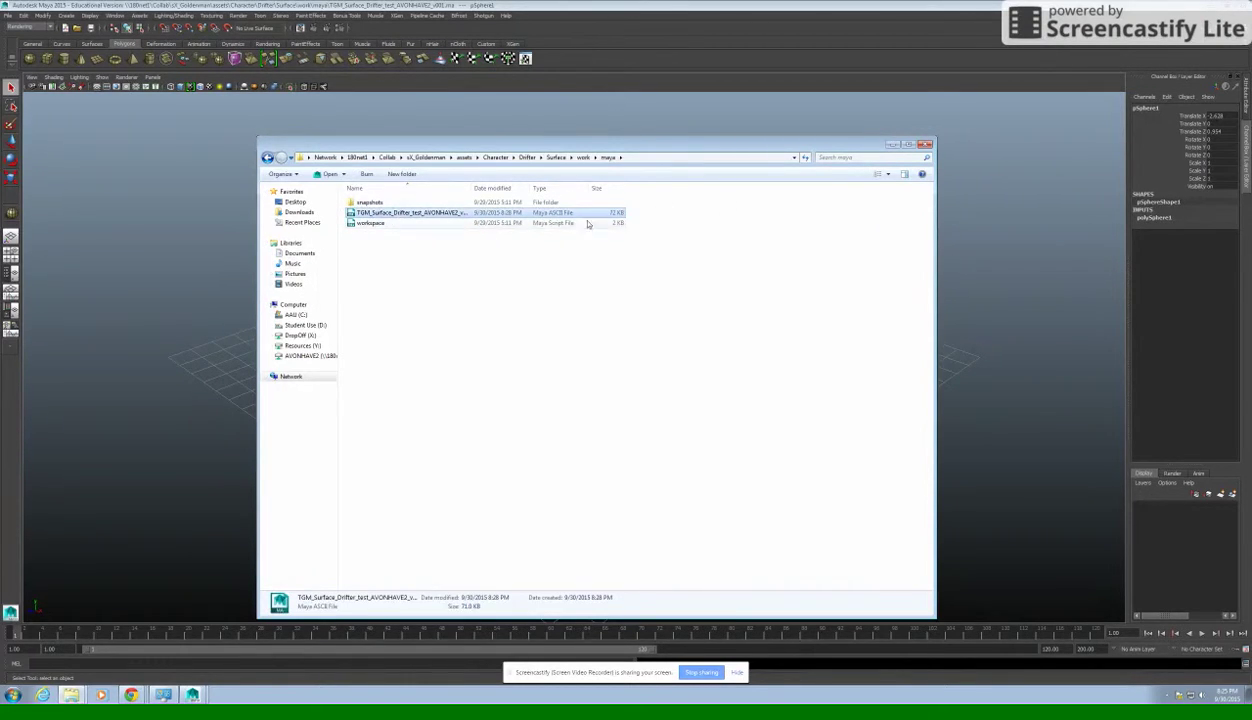